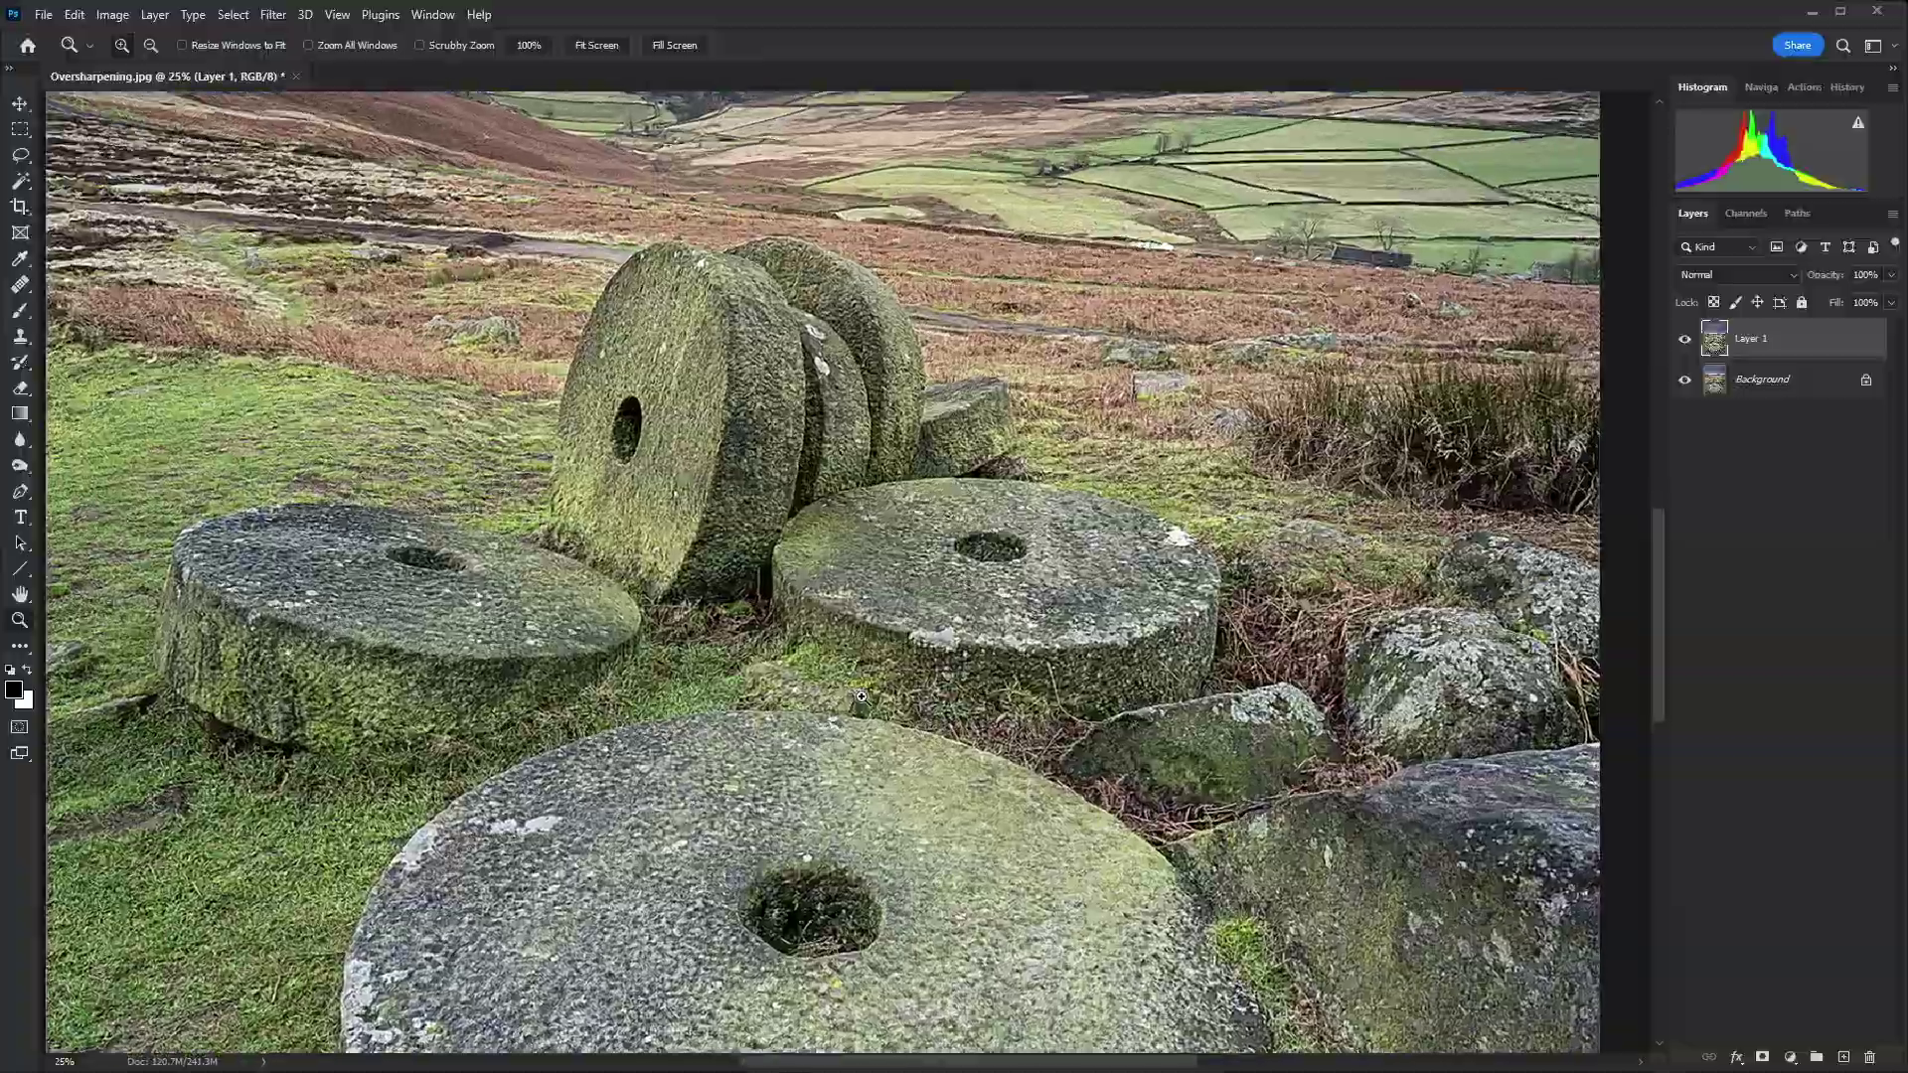
Check the oversharpened detail of Layer 1 up close and delete that layer.
click(861, 698)
drag(805, 583, 965, 852)
drag(898, 603, 1112, 693)
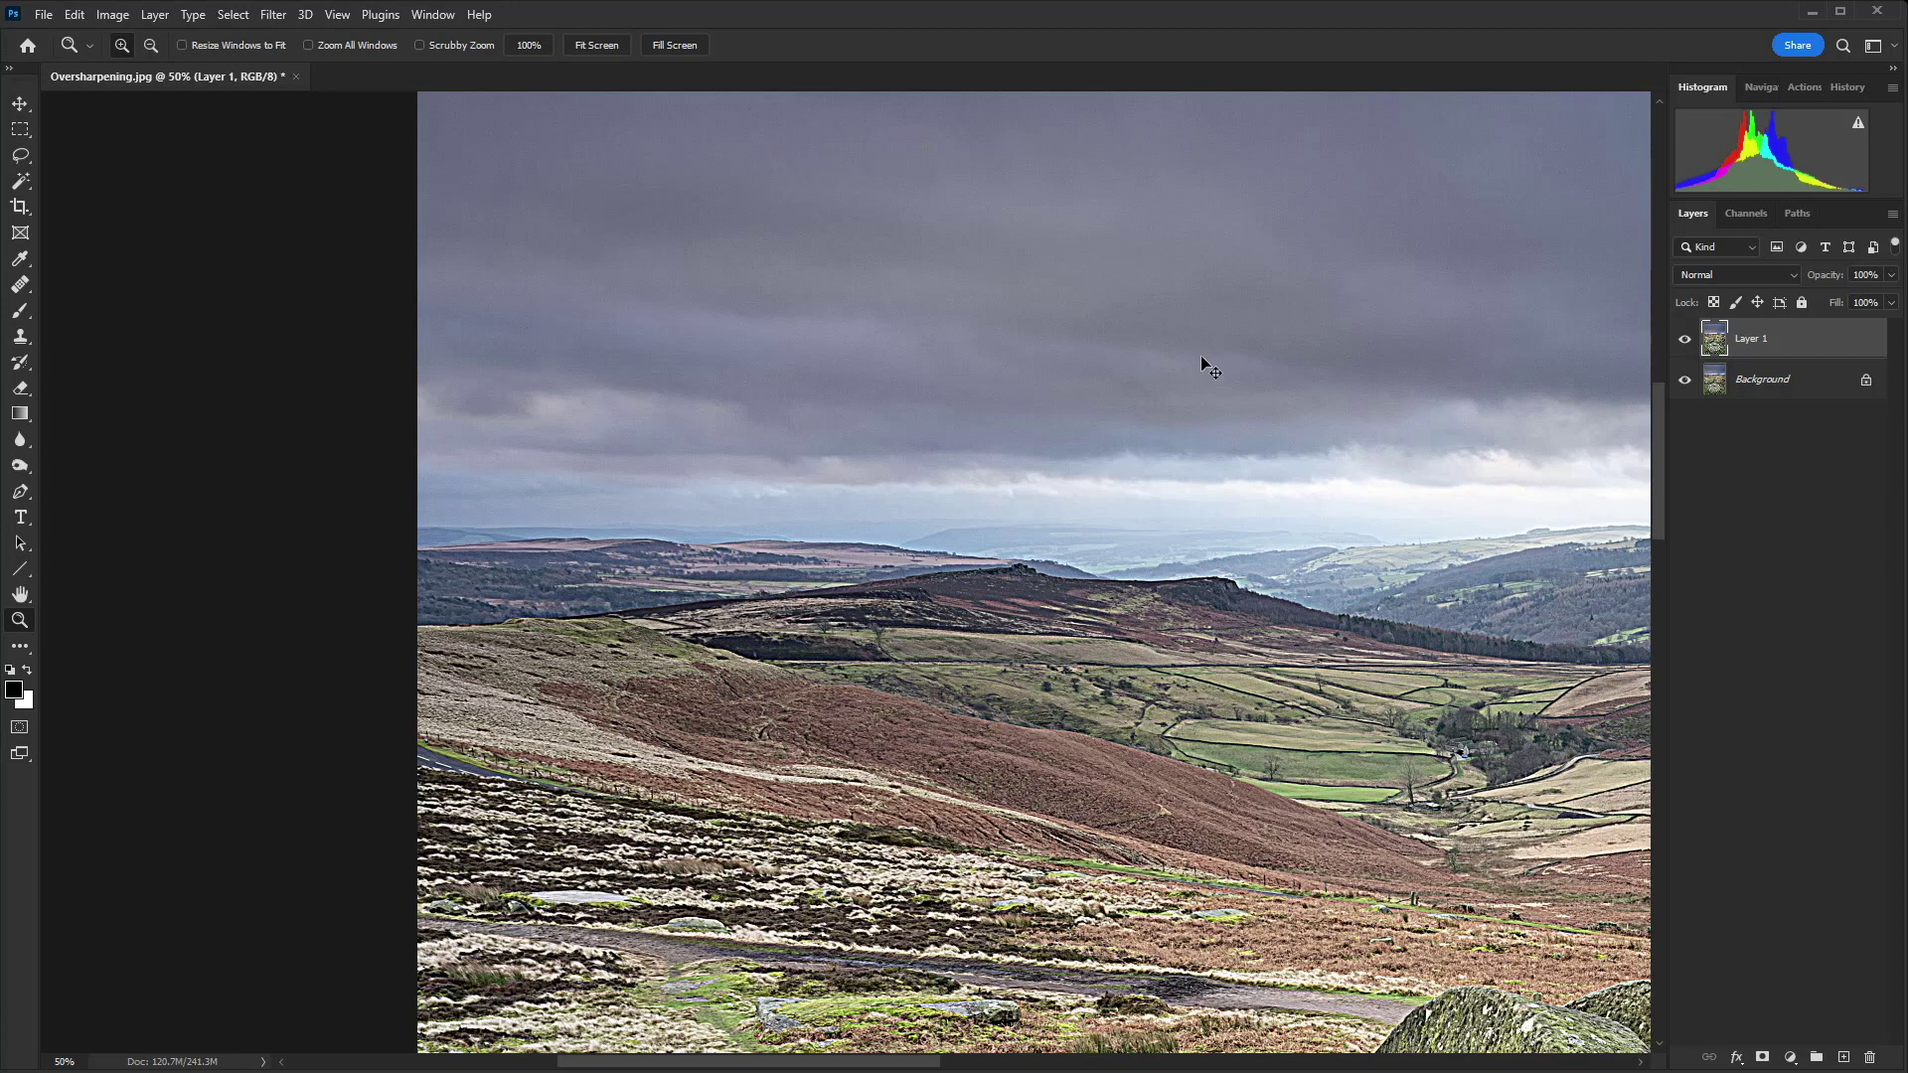
key(ctrl+0)
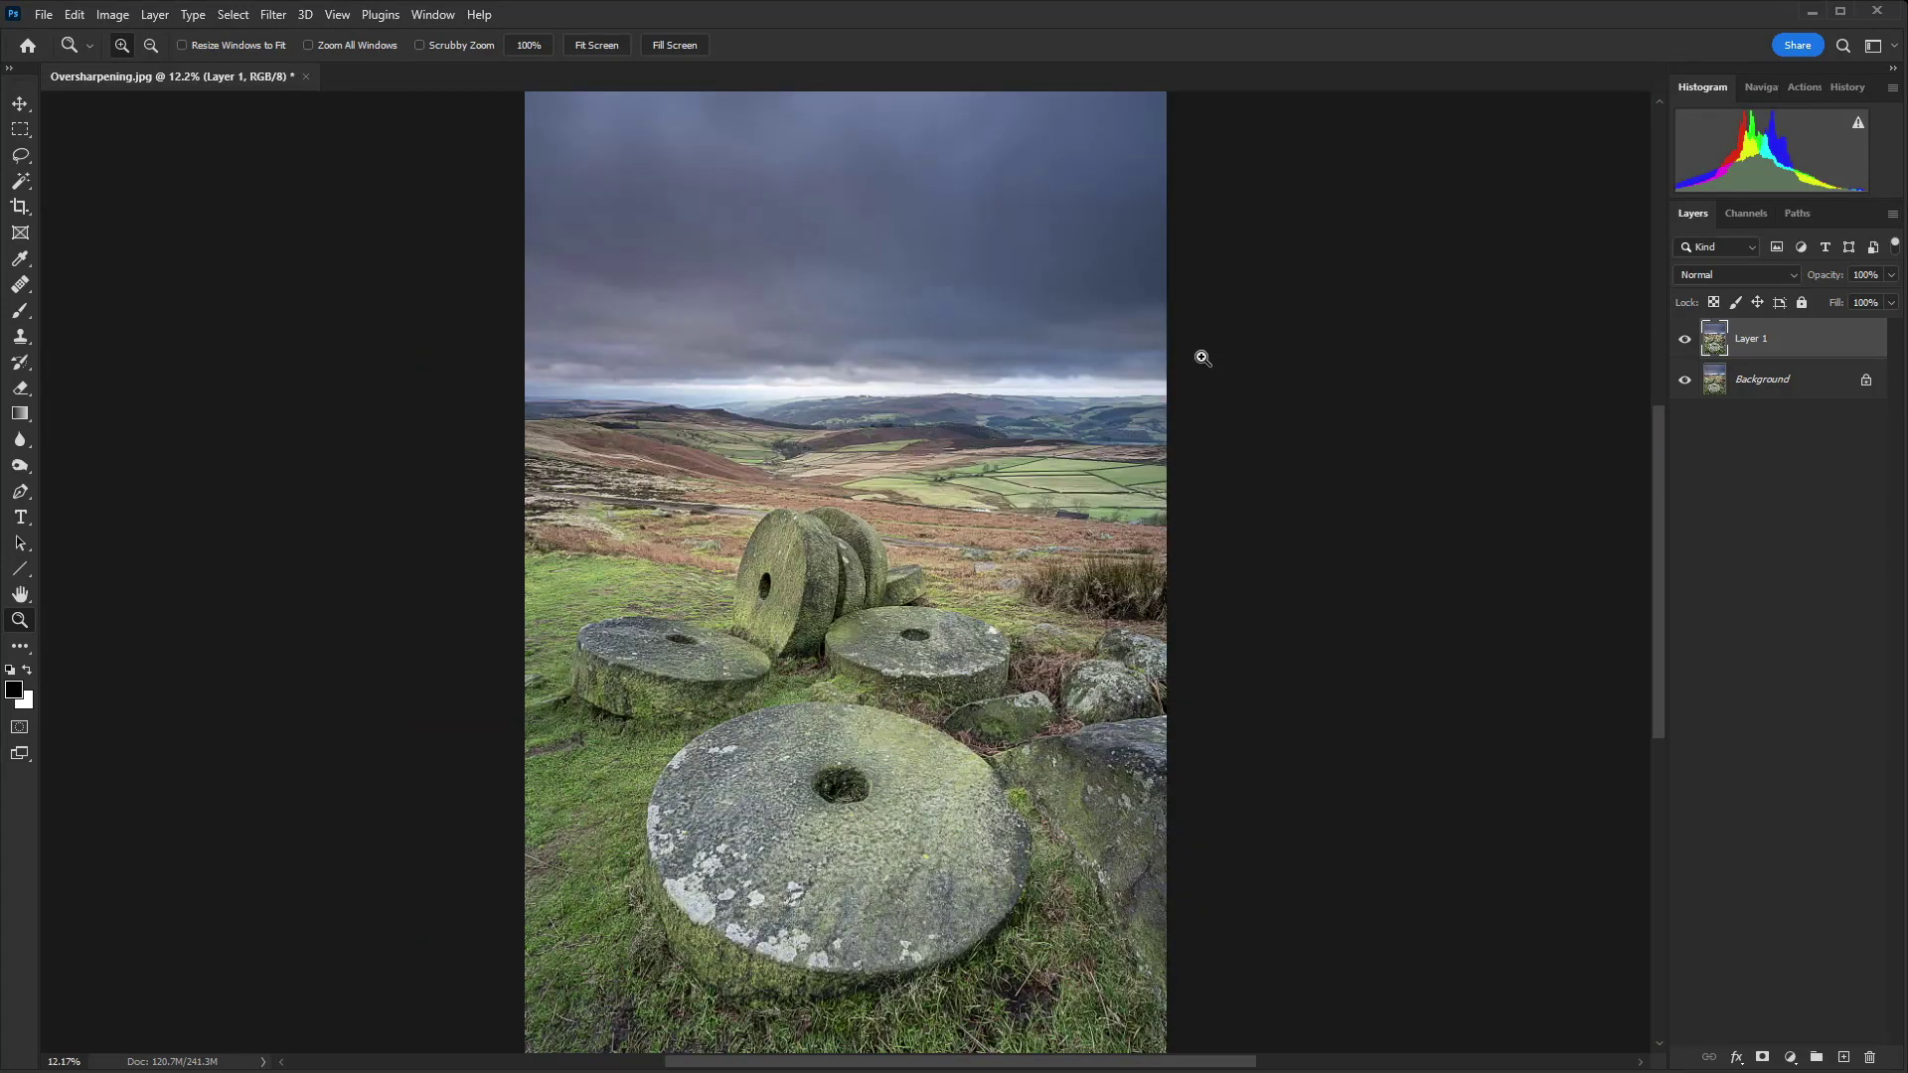
drag(1801, 346, 1872, 1056)
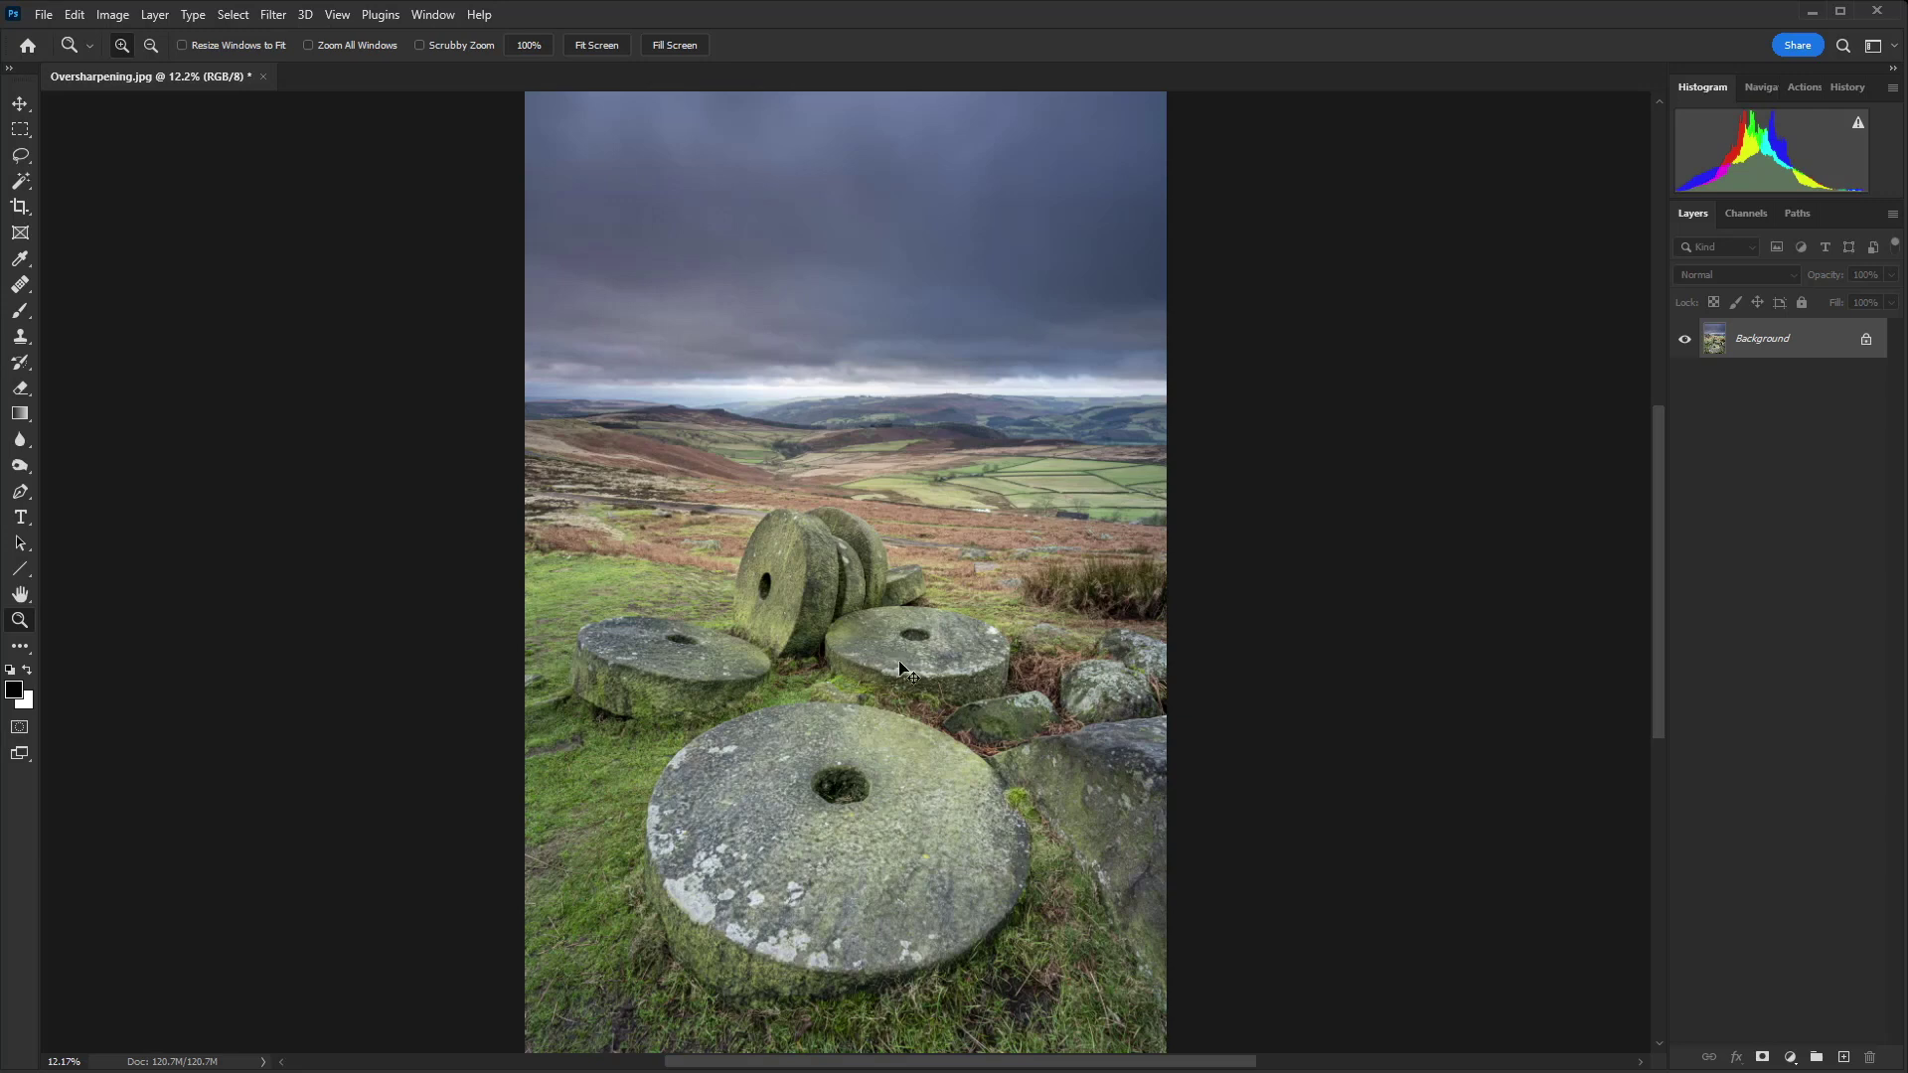
Duplicate the Background layer and open the Unsharp Mask filter on the copy, with the stacked millstones in view.
key(ctrl+j)
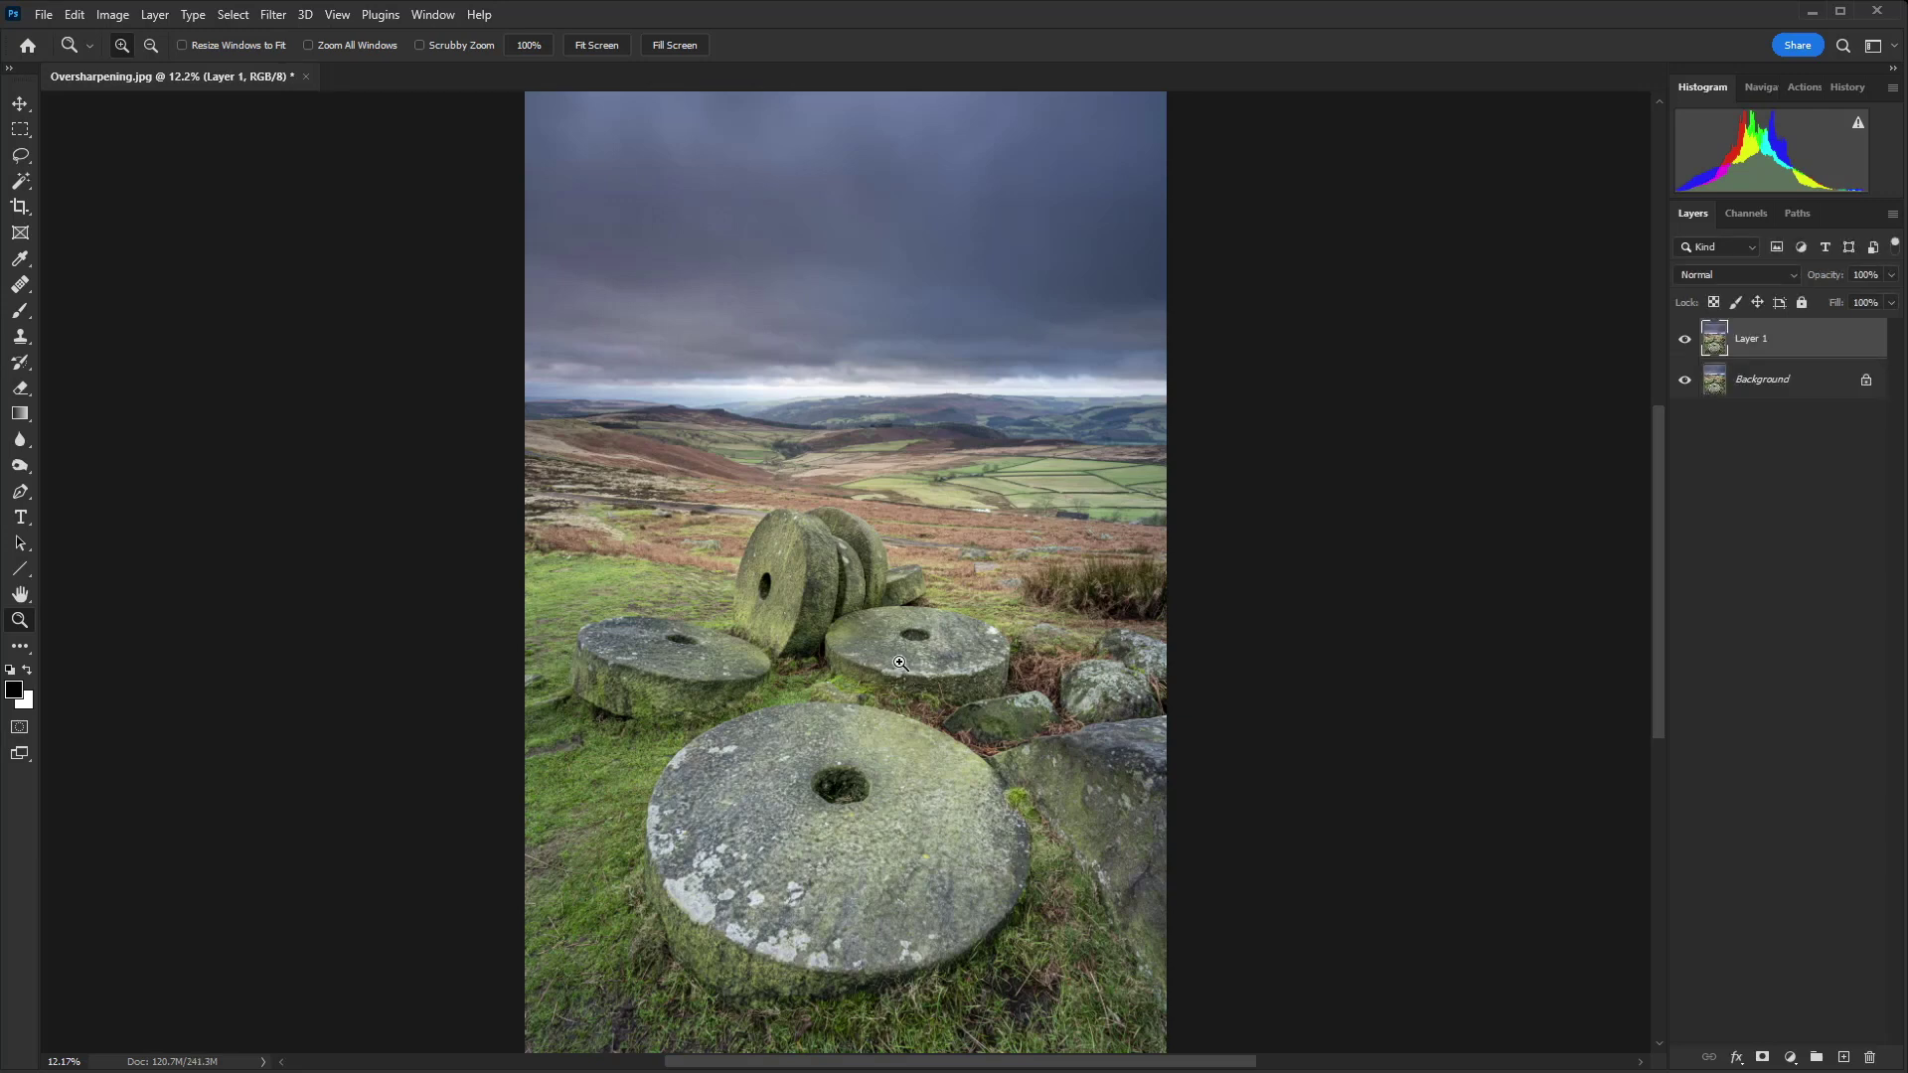
click(820, 516)
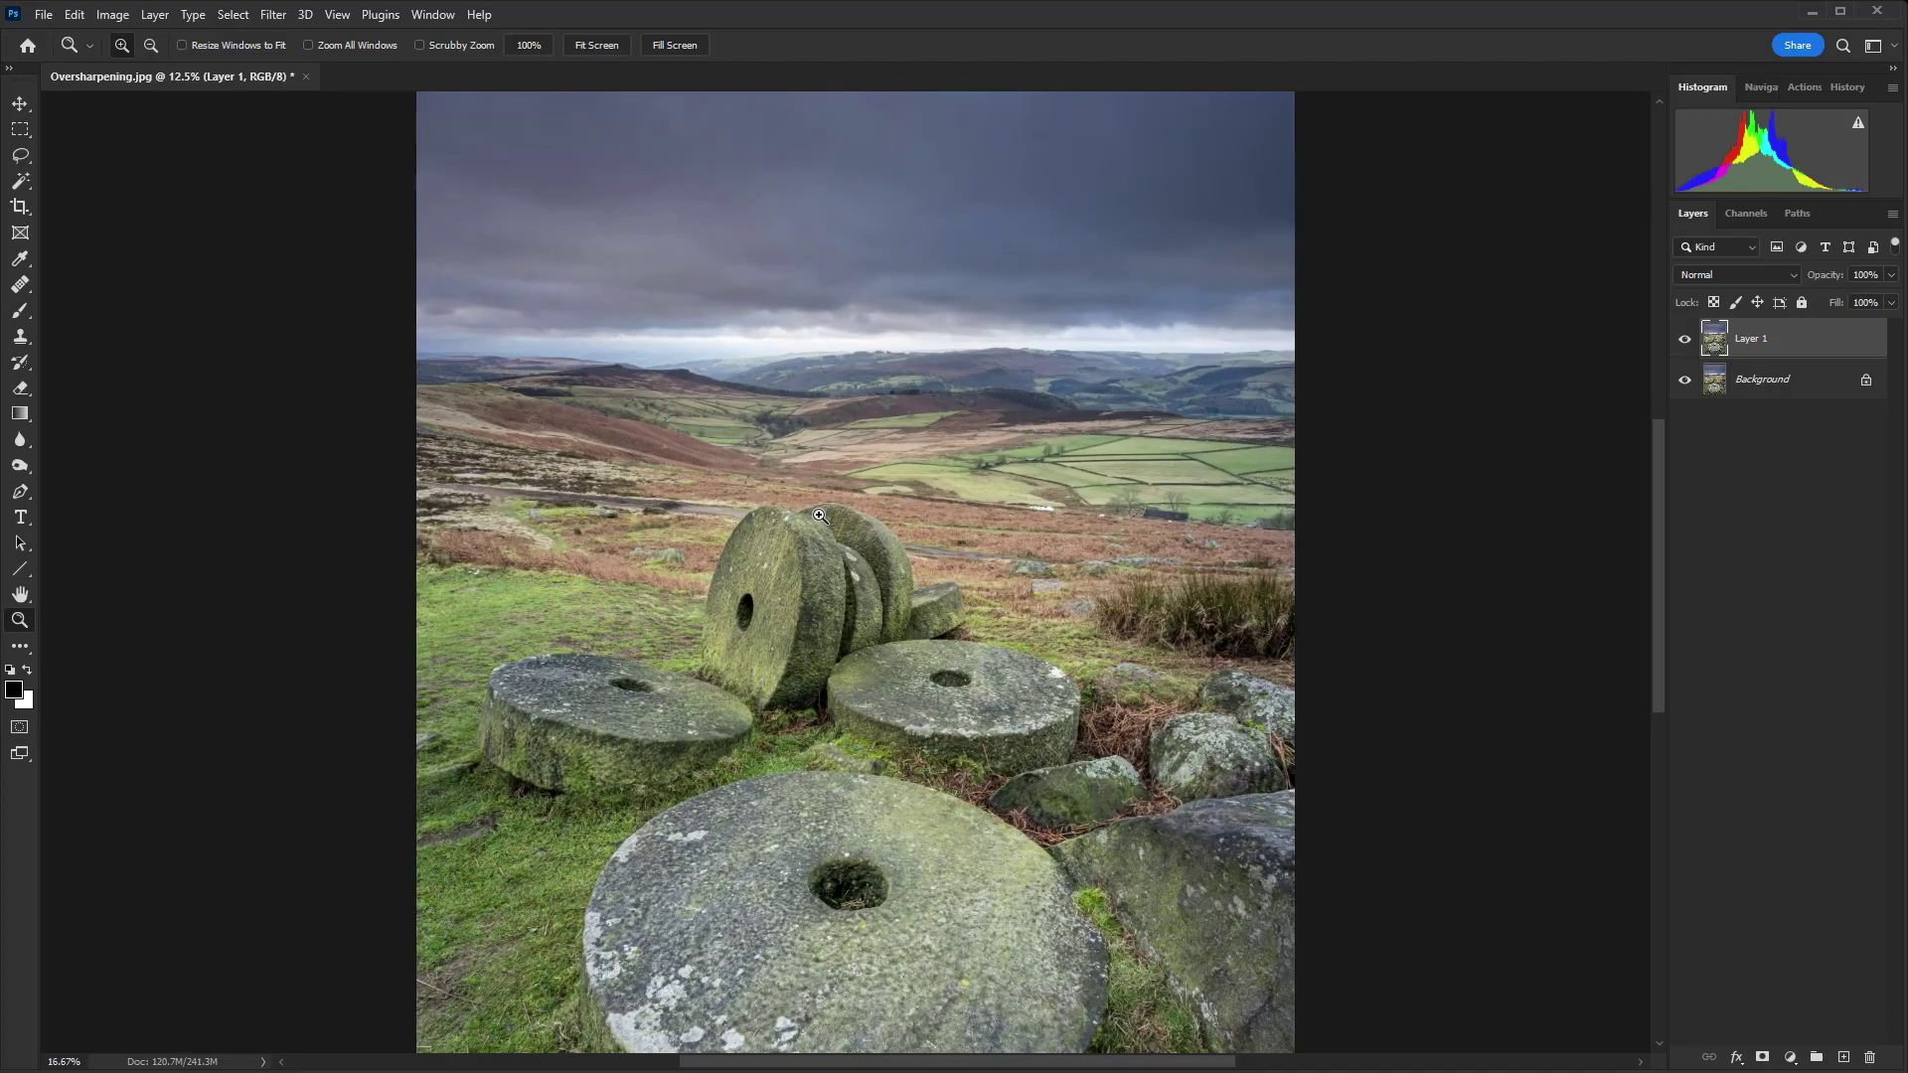
click(820, 515)
click(773, 458)
drag(771, 459, 963, 494)
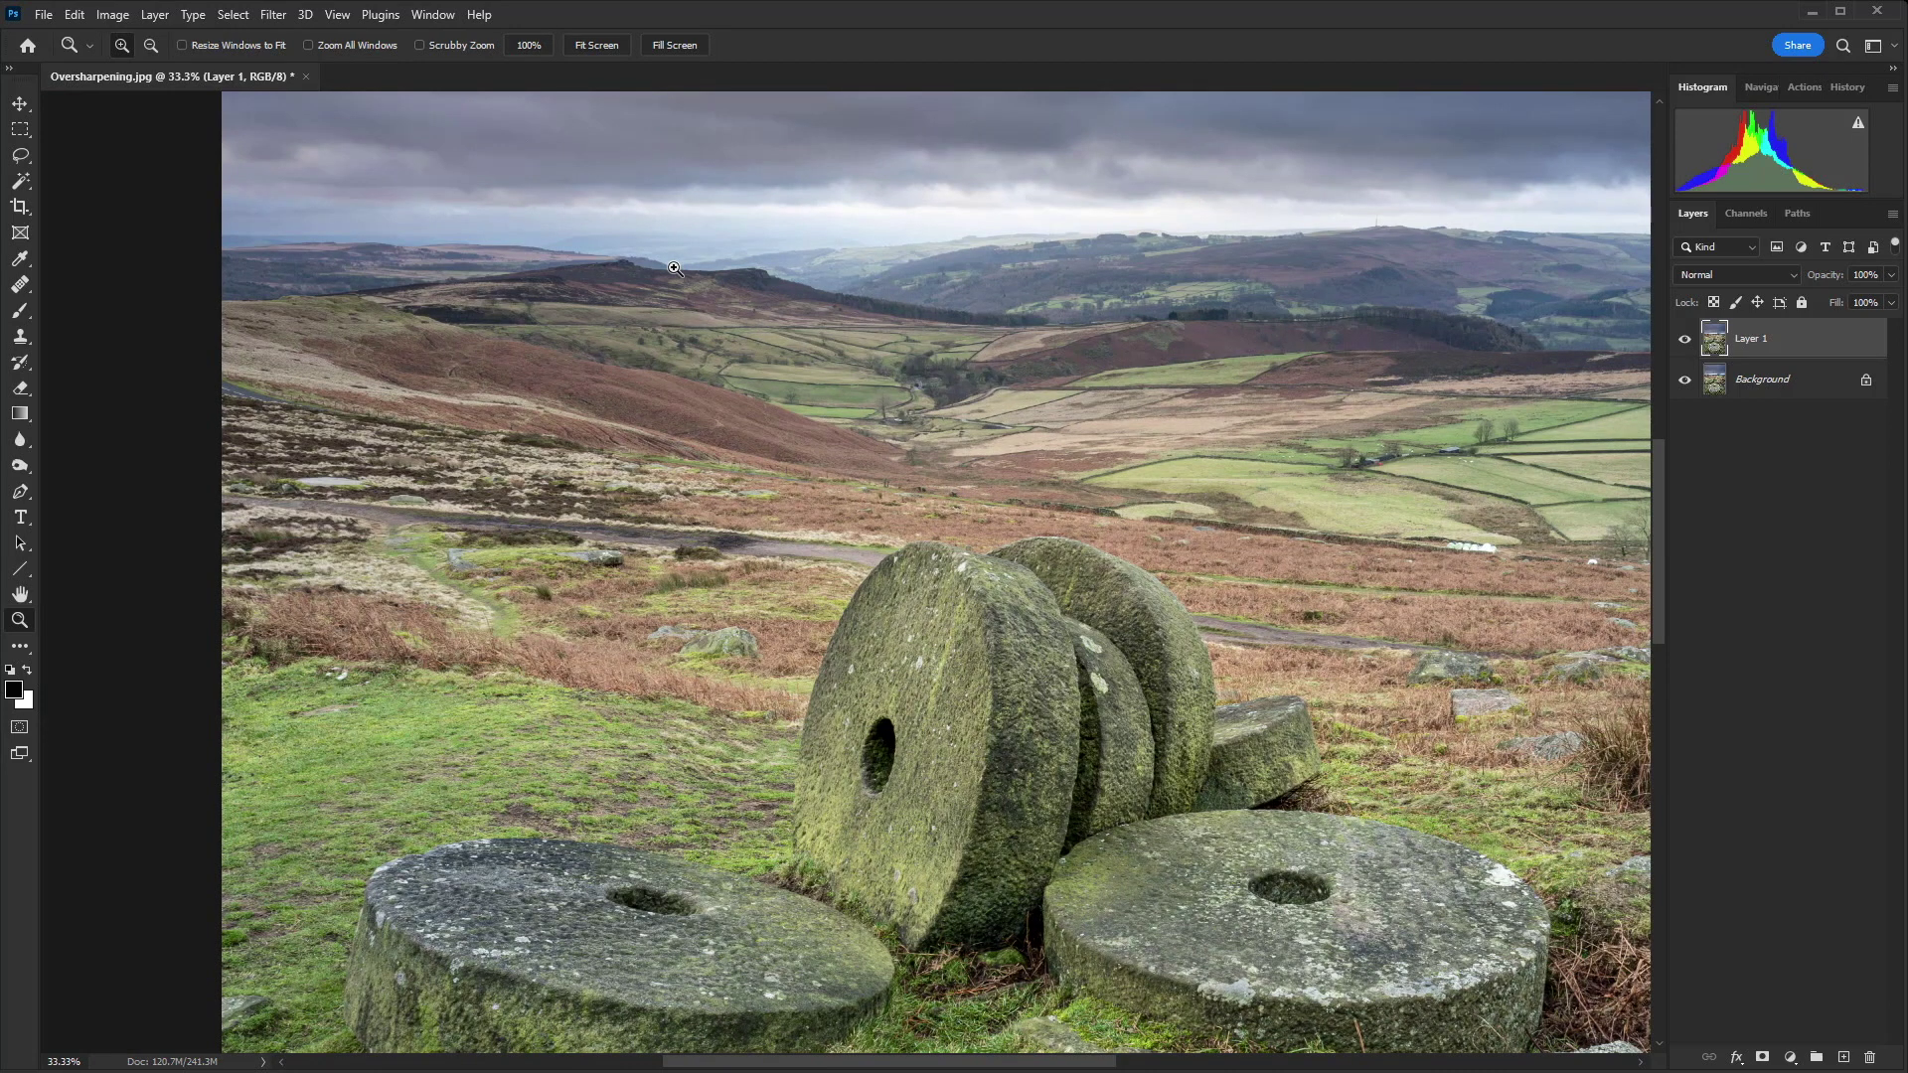
click(277, 17)
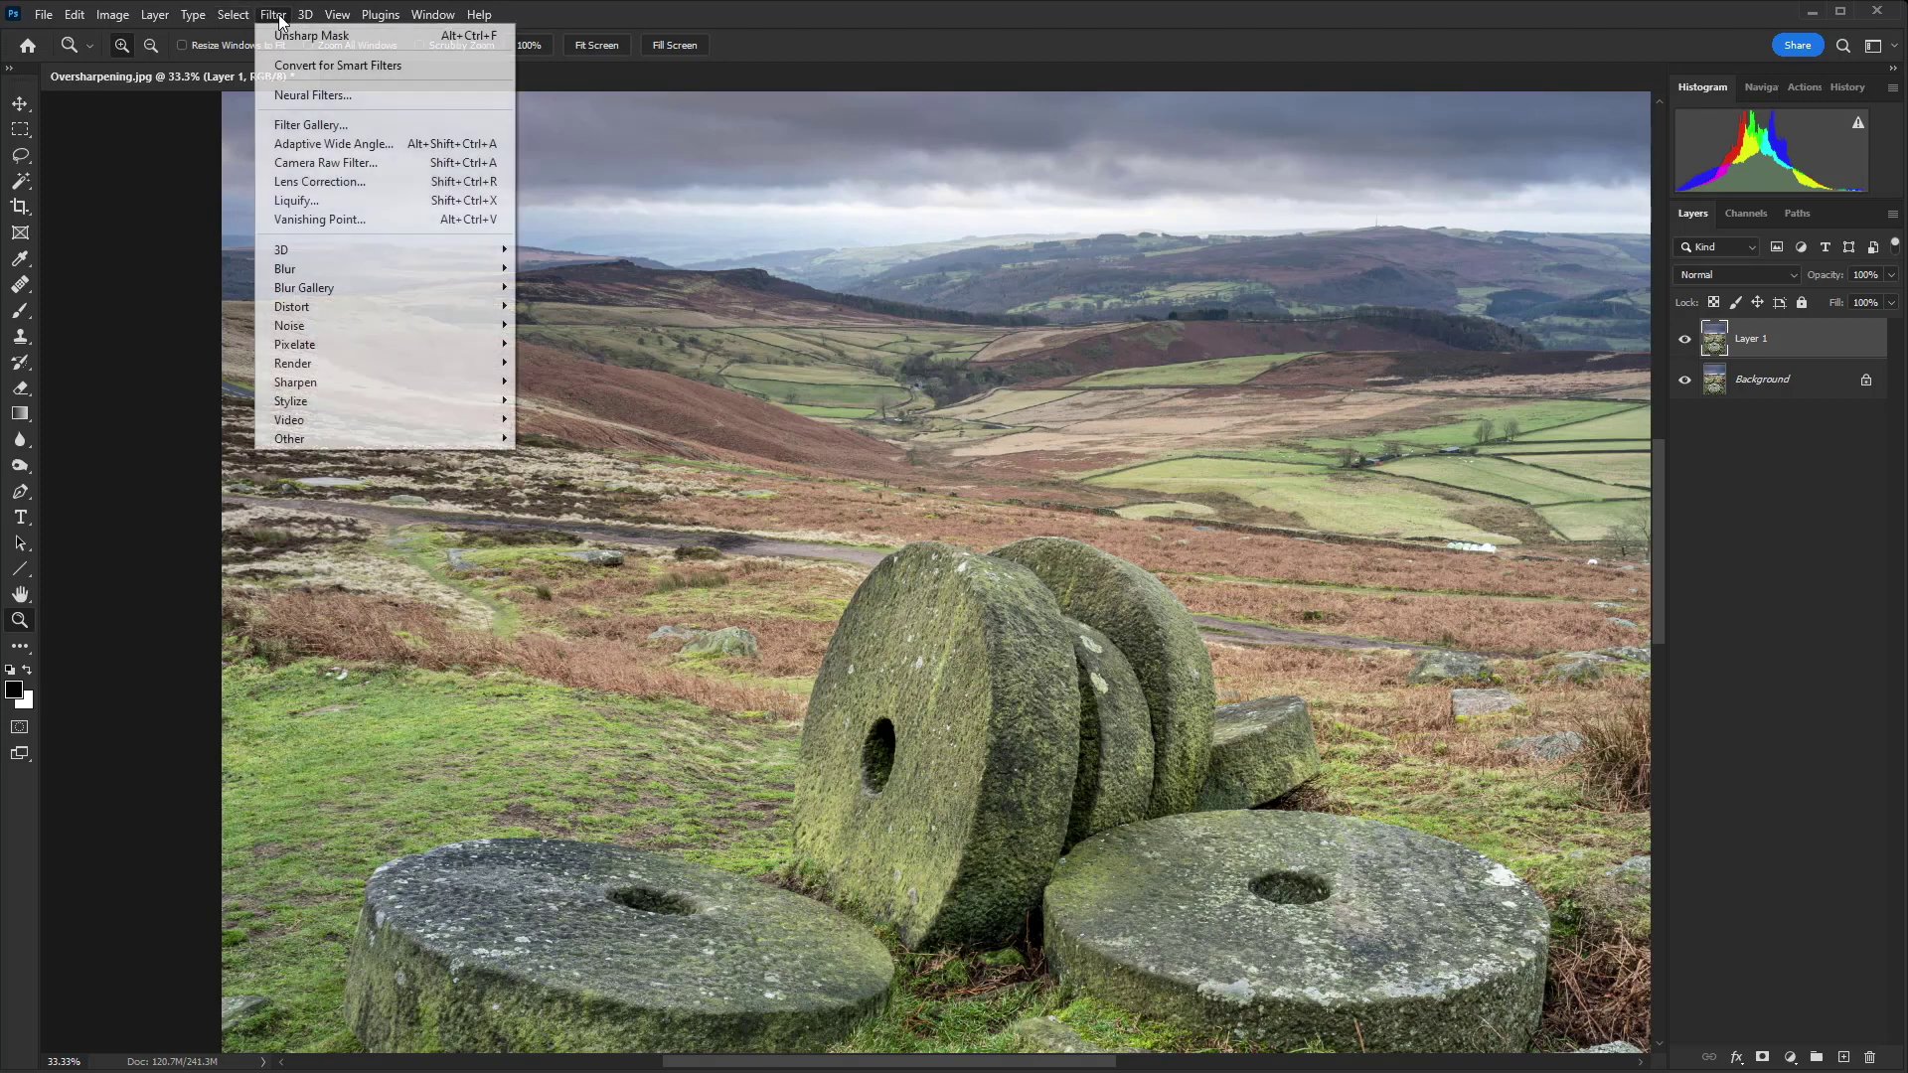
mouse_move(370, 383)
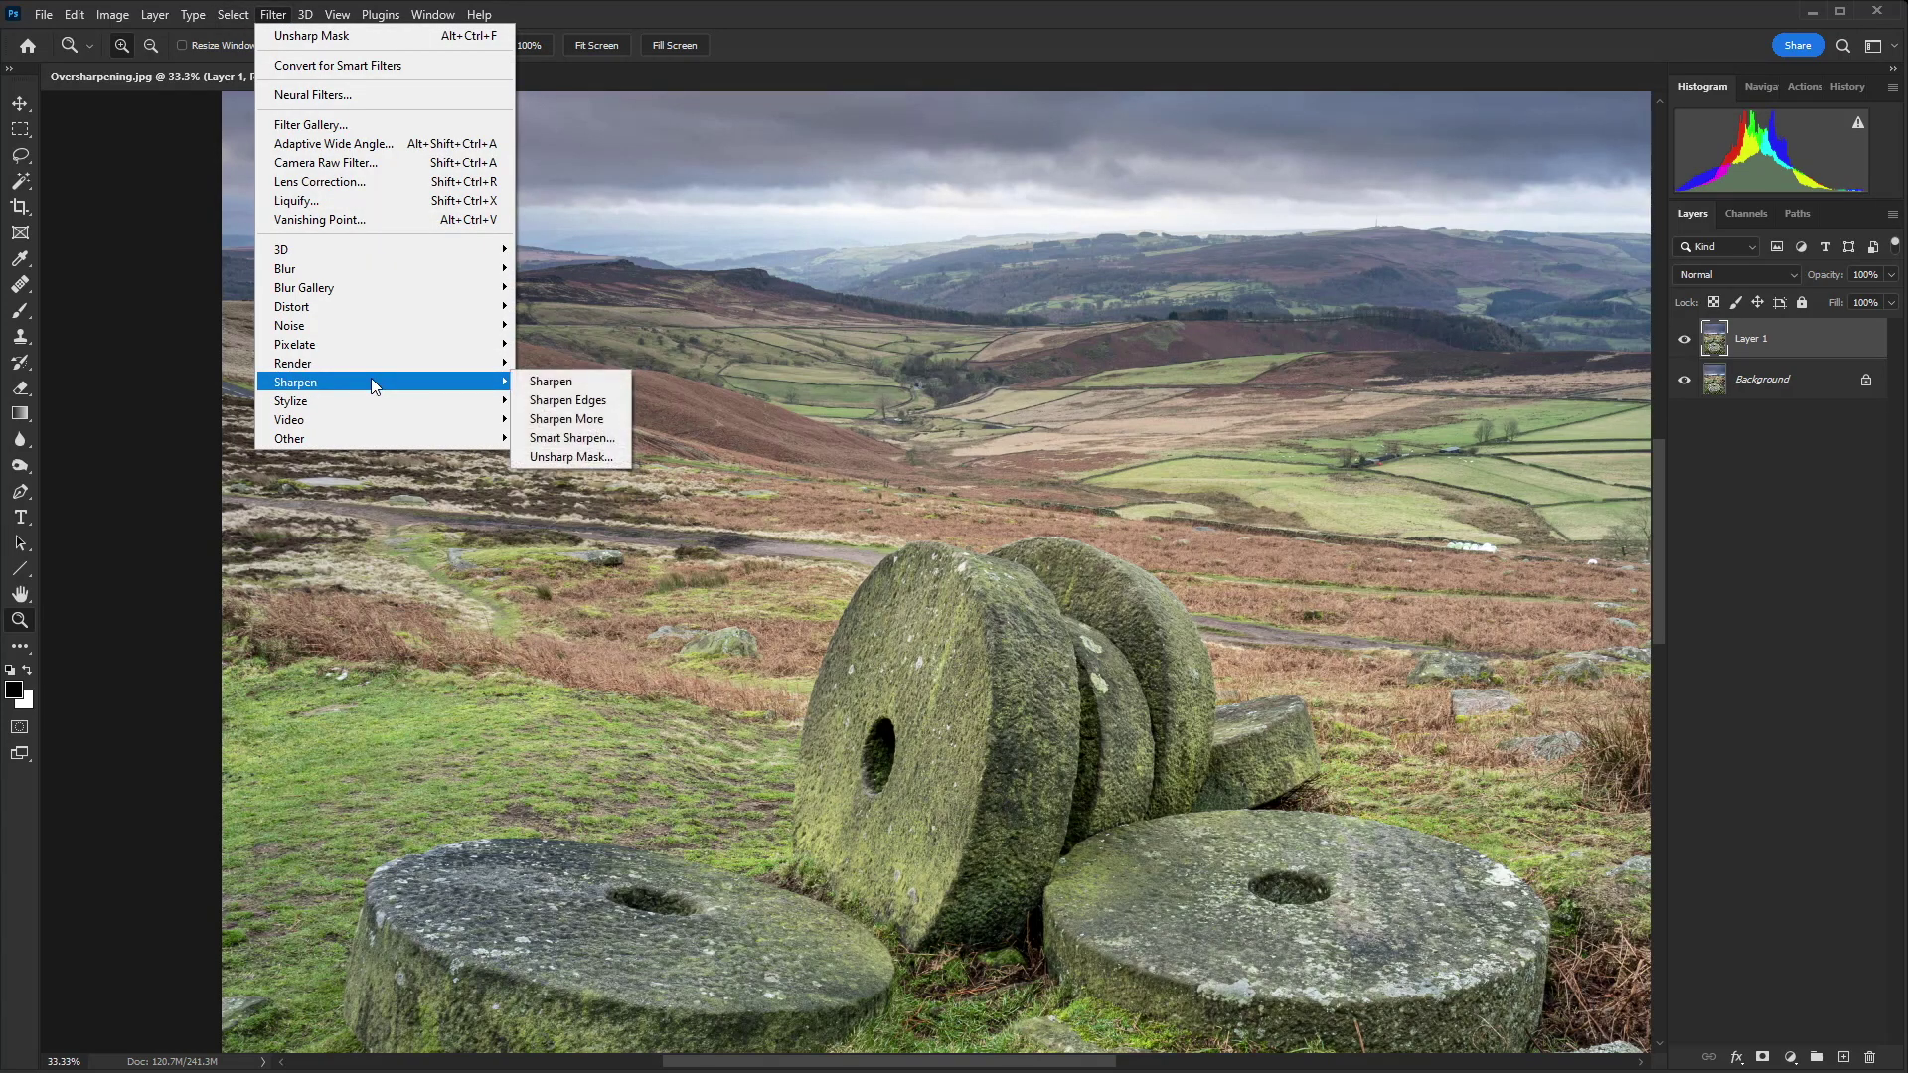
click(582, 456)
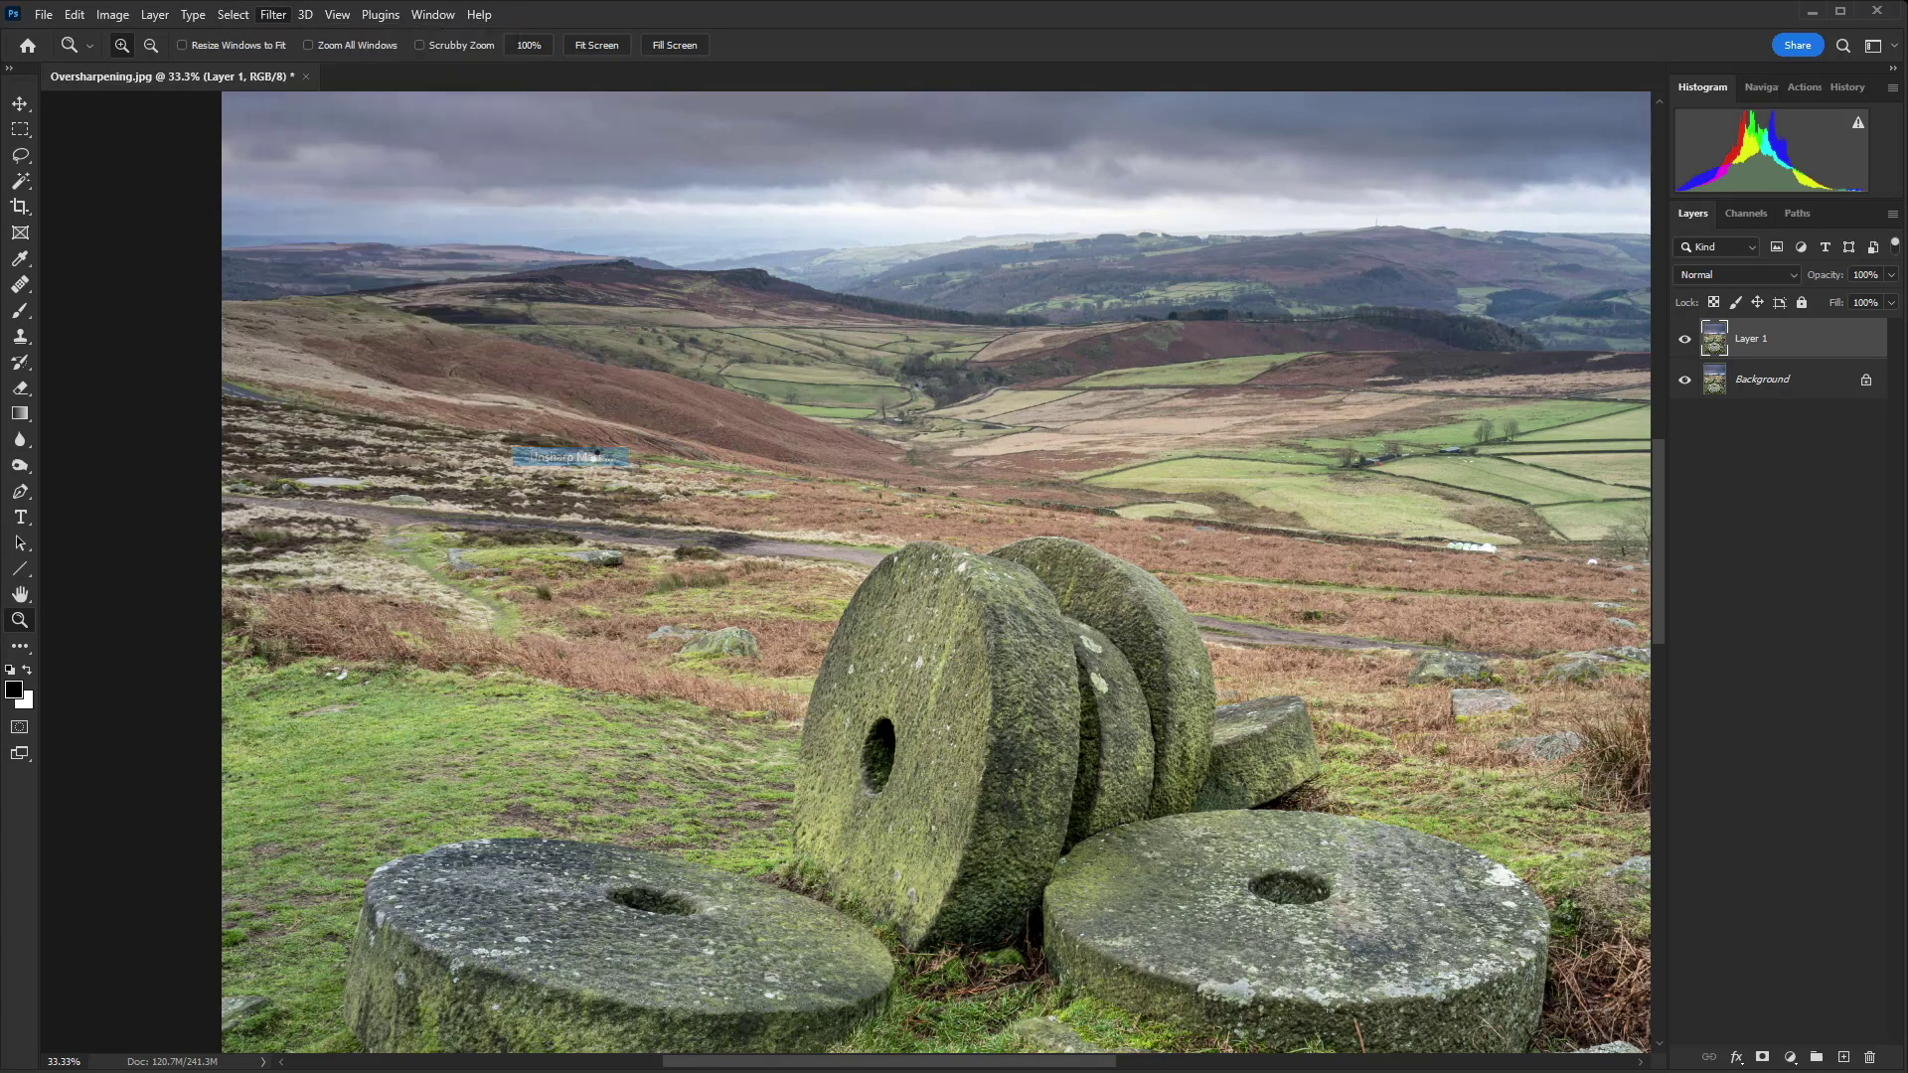
drag(1598, 513, 506, 358)
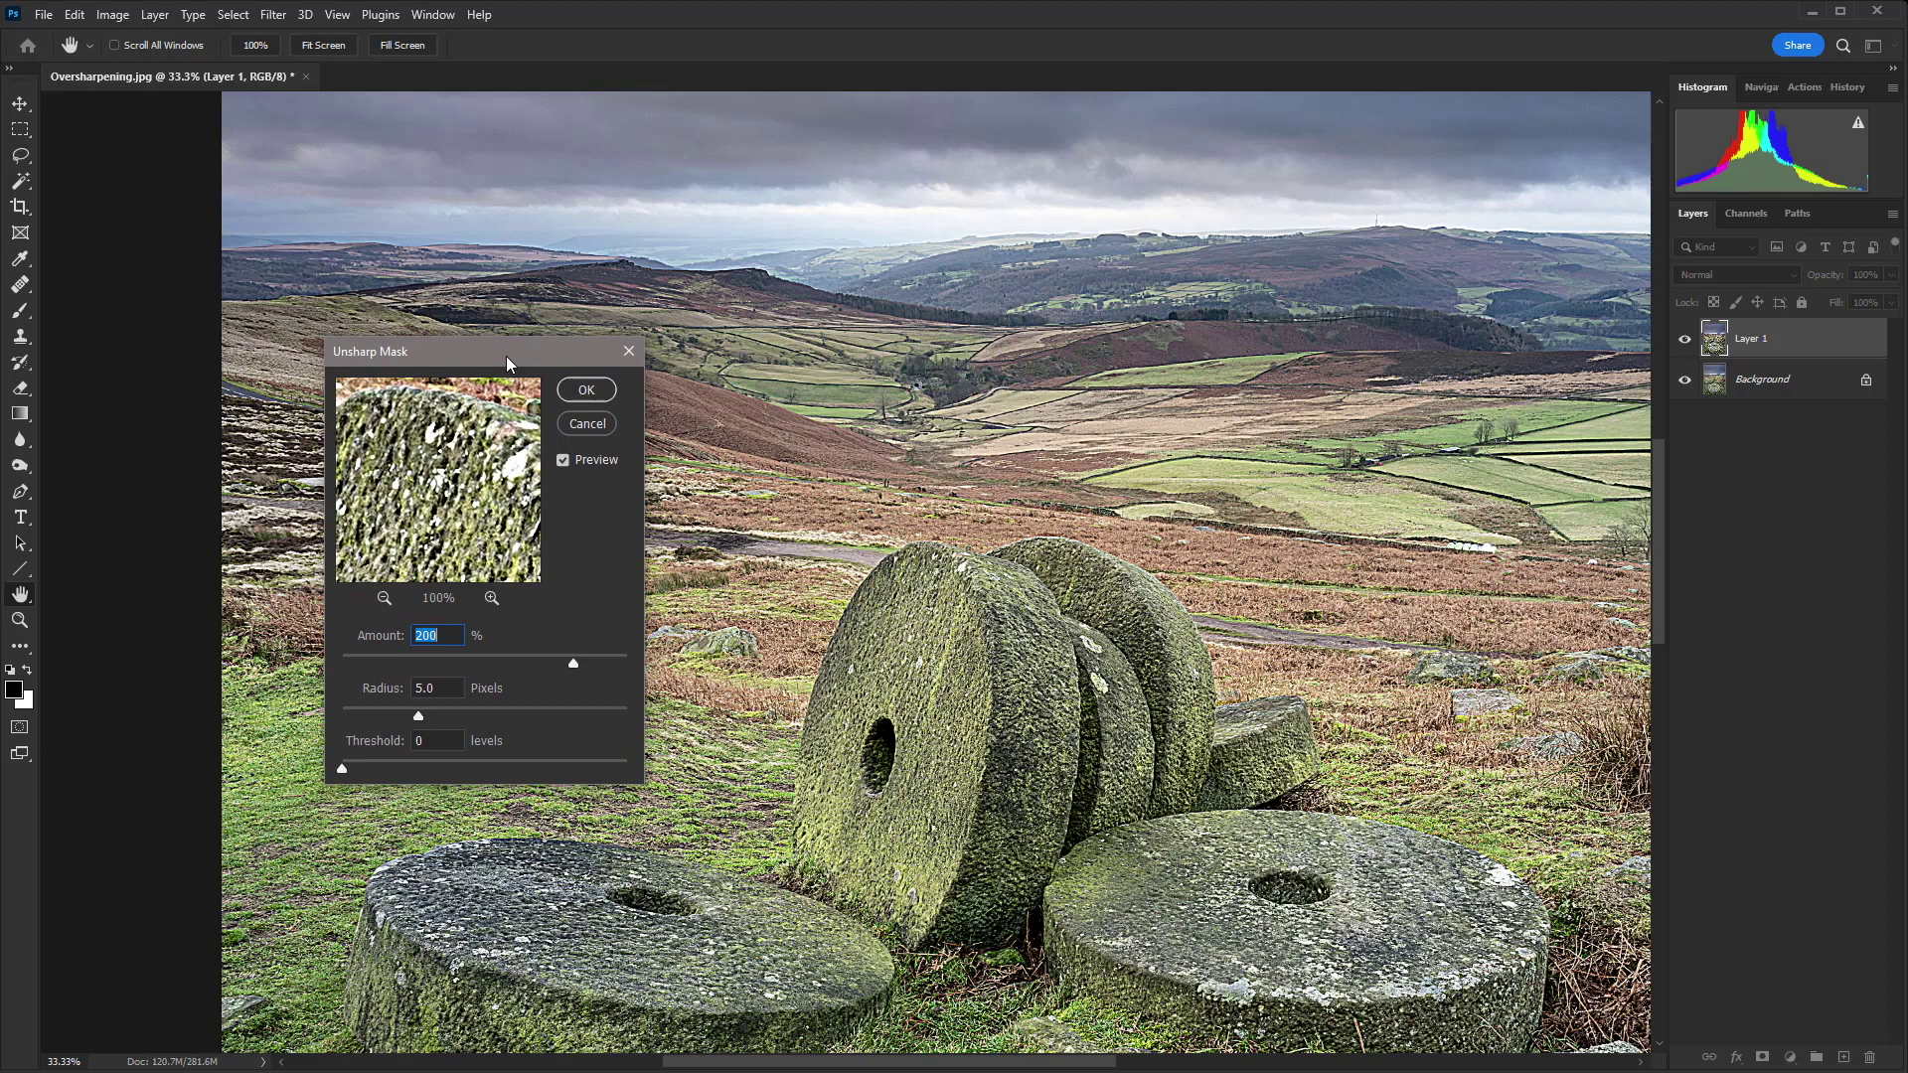
Lower the Unsharp Mask amount to 1% and the radius to 0.1 pixels.
drag(572, 663, 342, 660)
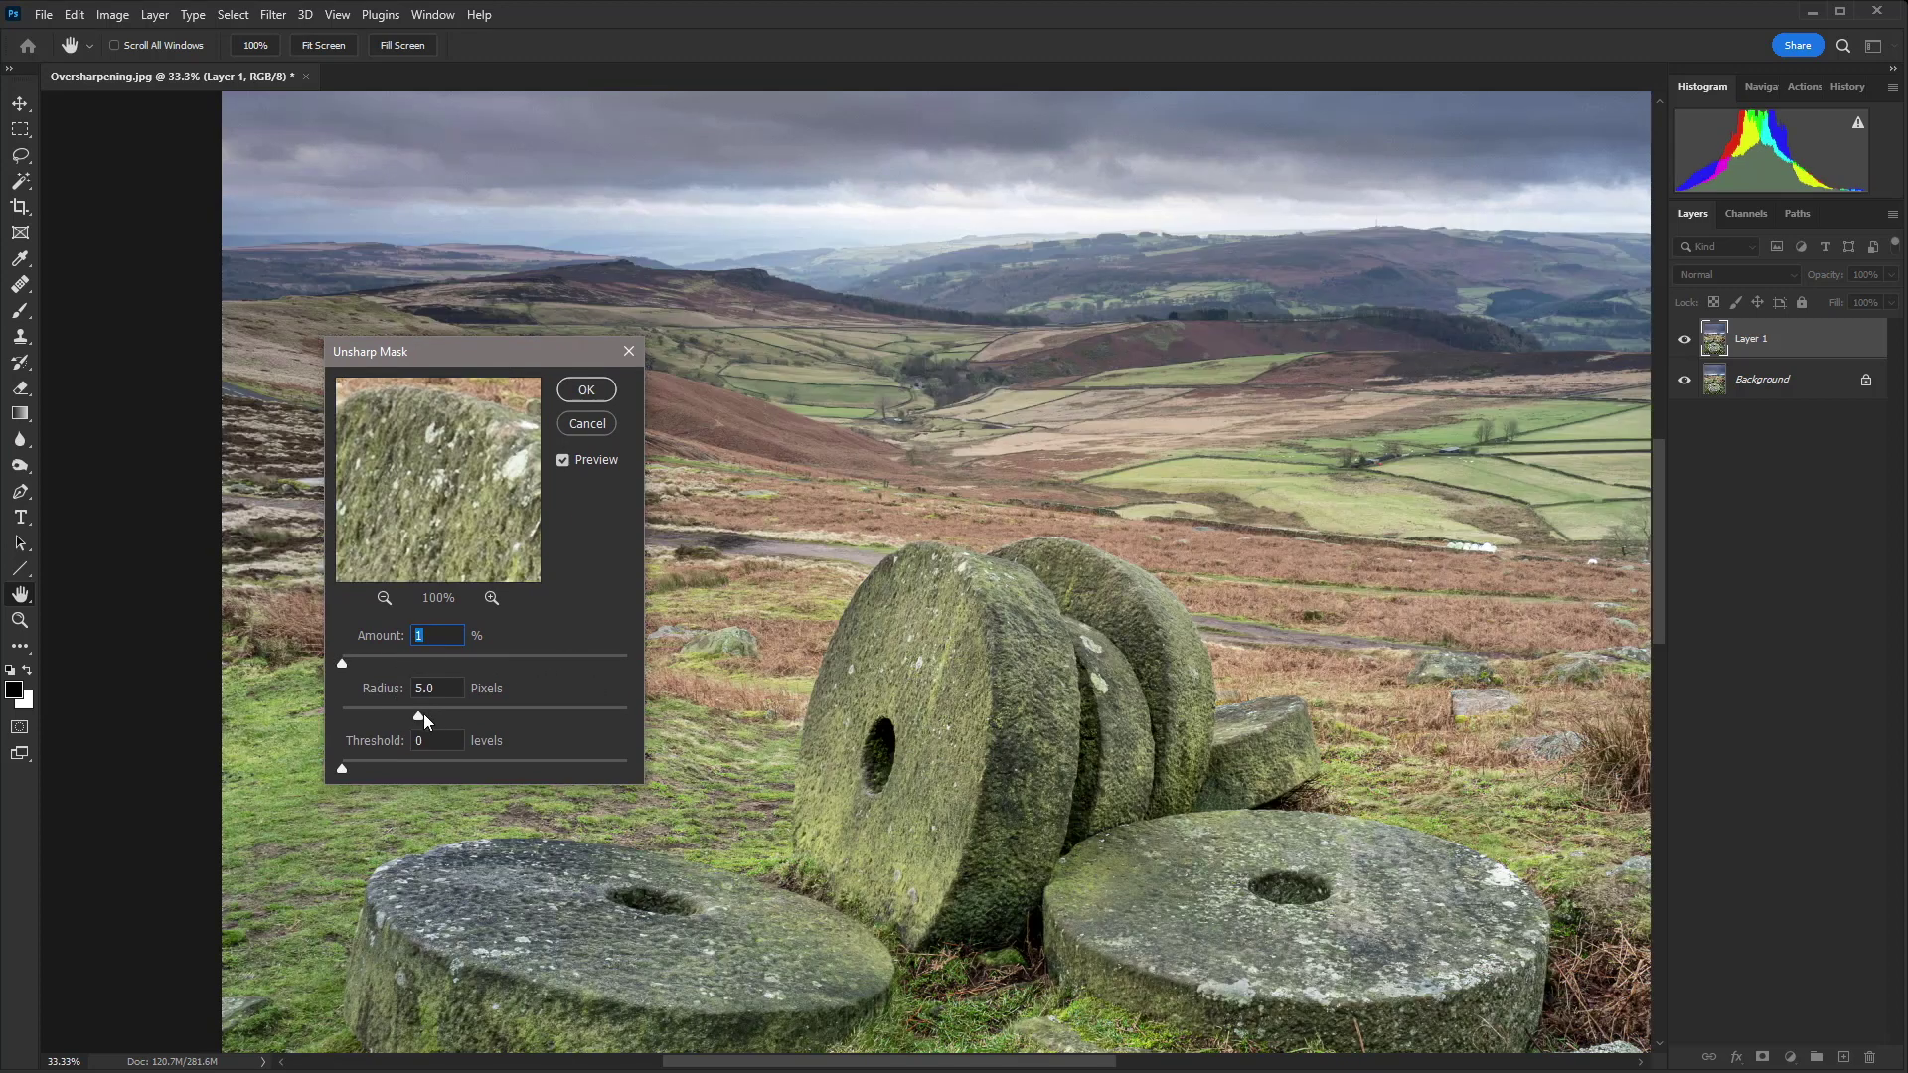
click(343, 713)
drag(470, 350, 690, 295)
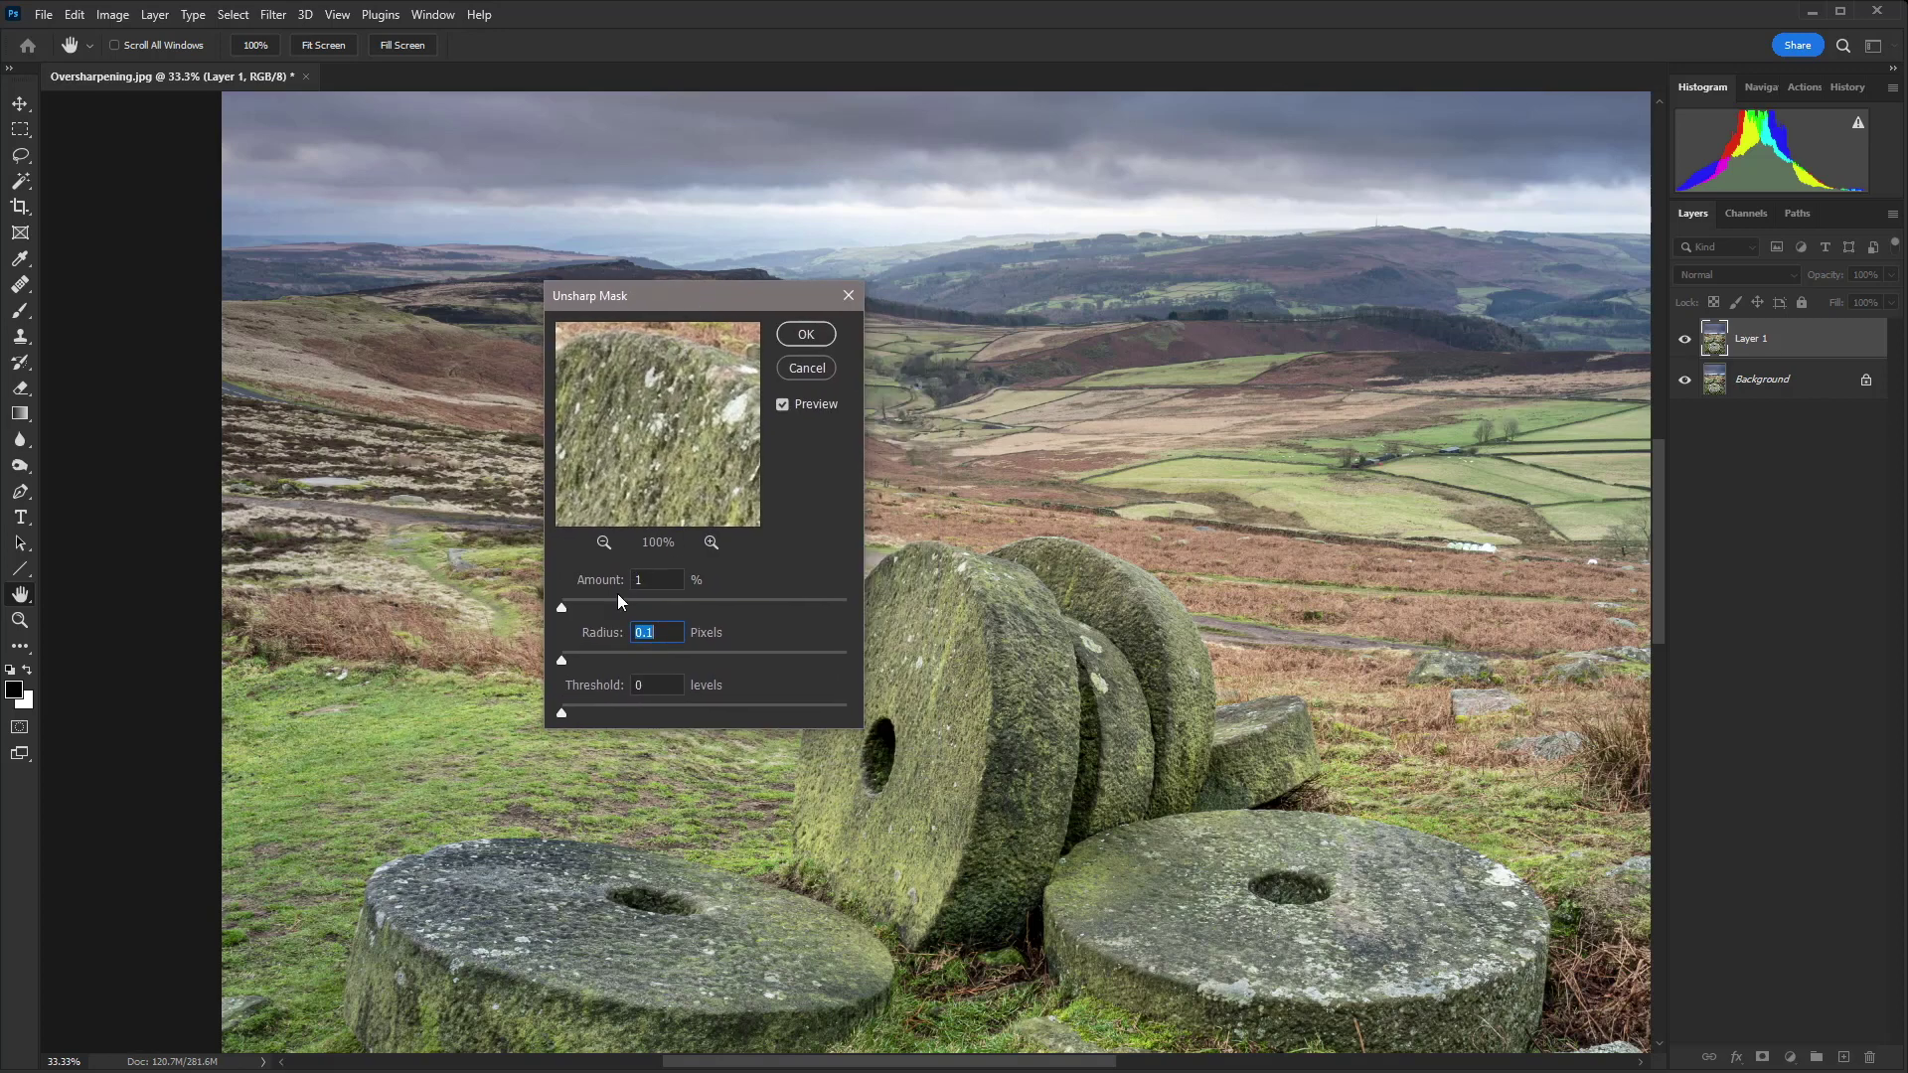
Set Unsharp Mask to an amount of 100%, radius 2.0 pixels and threshold 0, and compare the preview with the original.
drag(562, 660, 571, 660)
drag(592, 664, 592, 664)
drag(570, 714, 564, 713)
drag(696, 608, 714, 608)
click(783, 404)
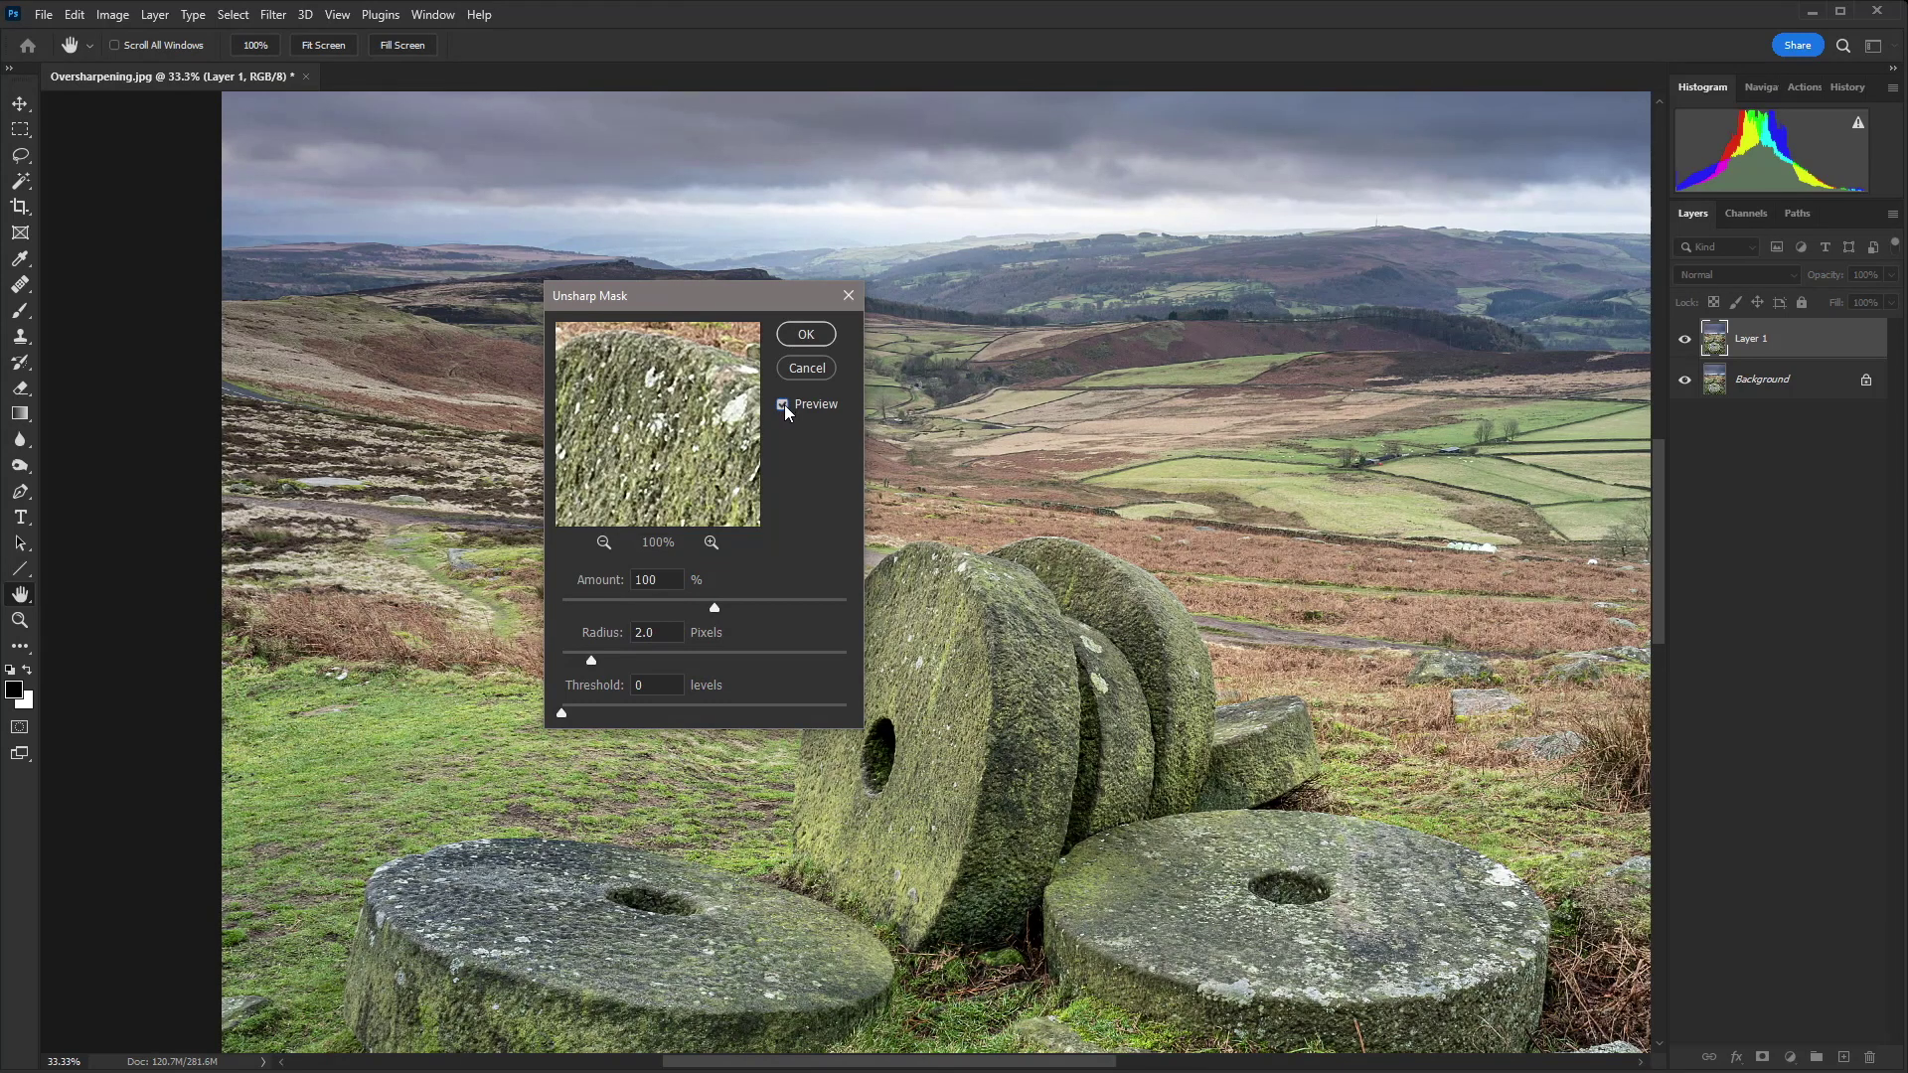
click(783, 404)
click(783, 404)
Try an extreme Unsharp Mask radius of about 96 pixels and return it to 2.0 pixels.
drag(622, 661, 752, 666)
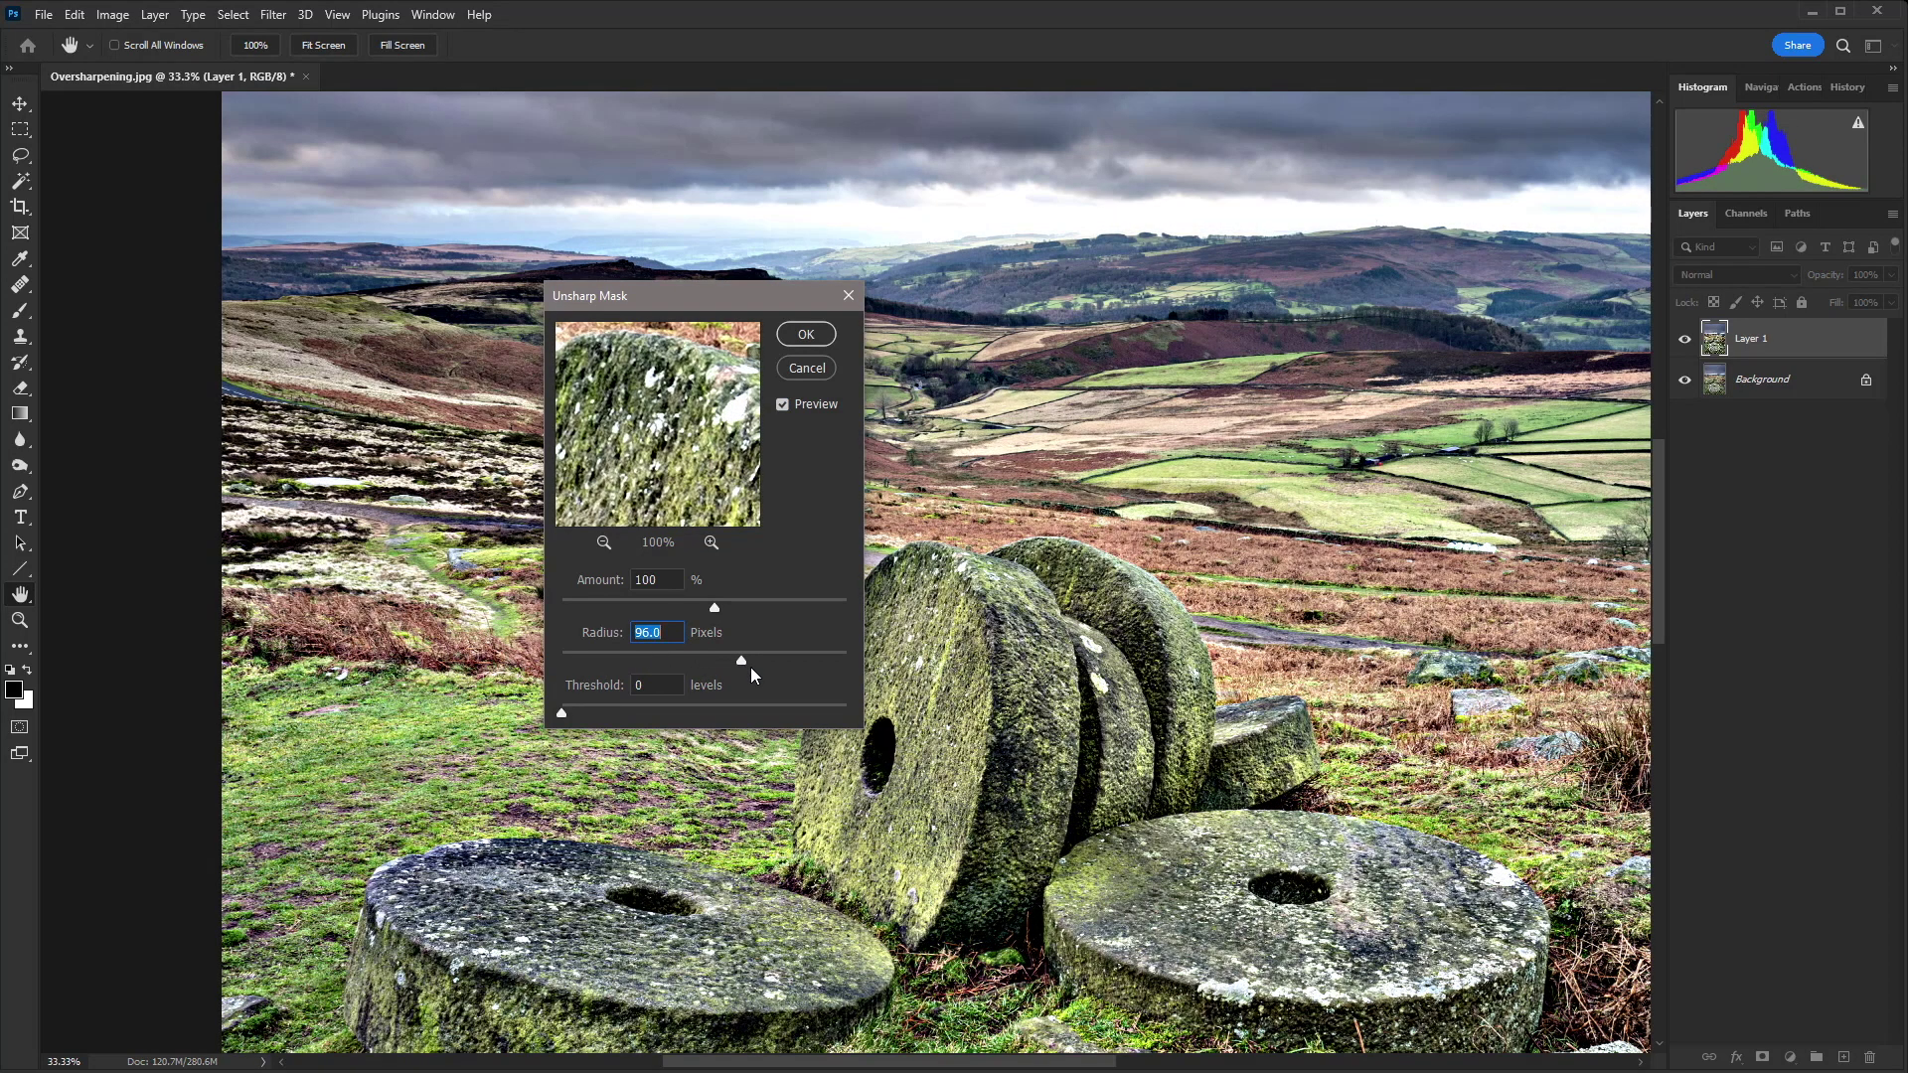
mouse_move(740, 662)
mouse_down()
mouse_move(773, 663)
mouse_move(717, 662)
mouse_up()
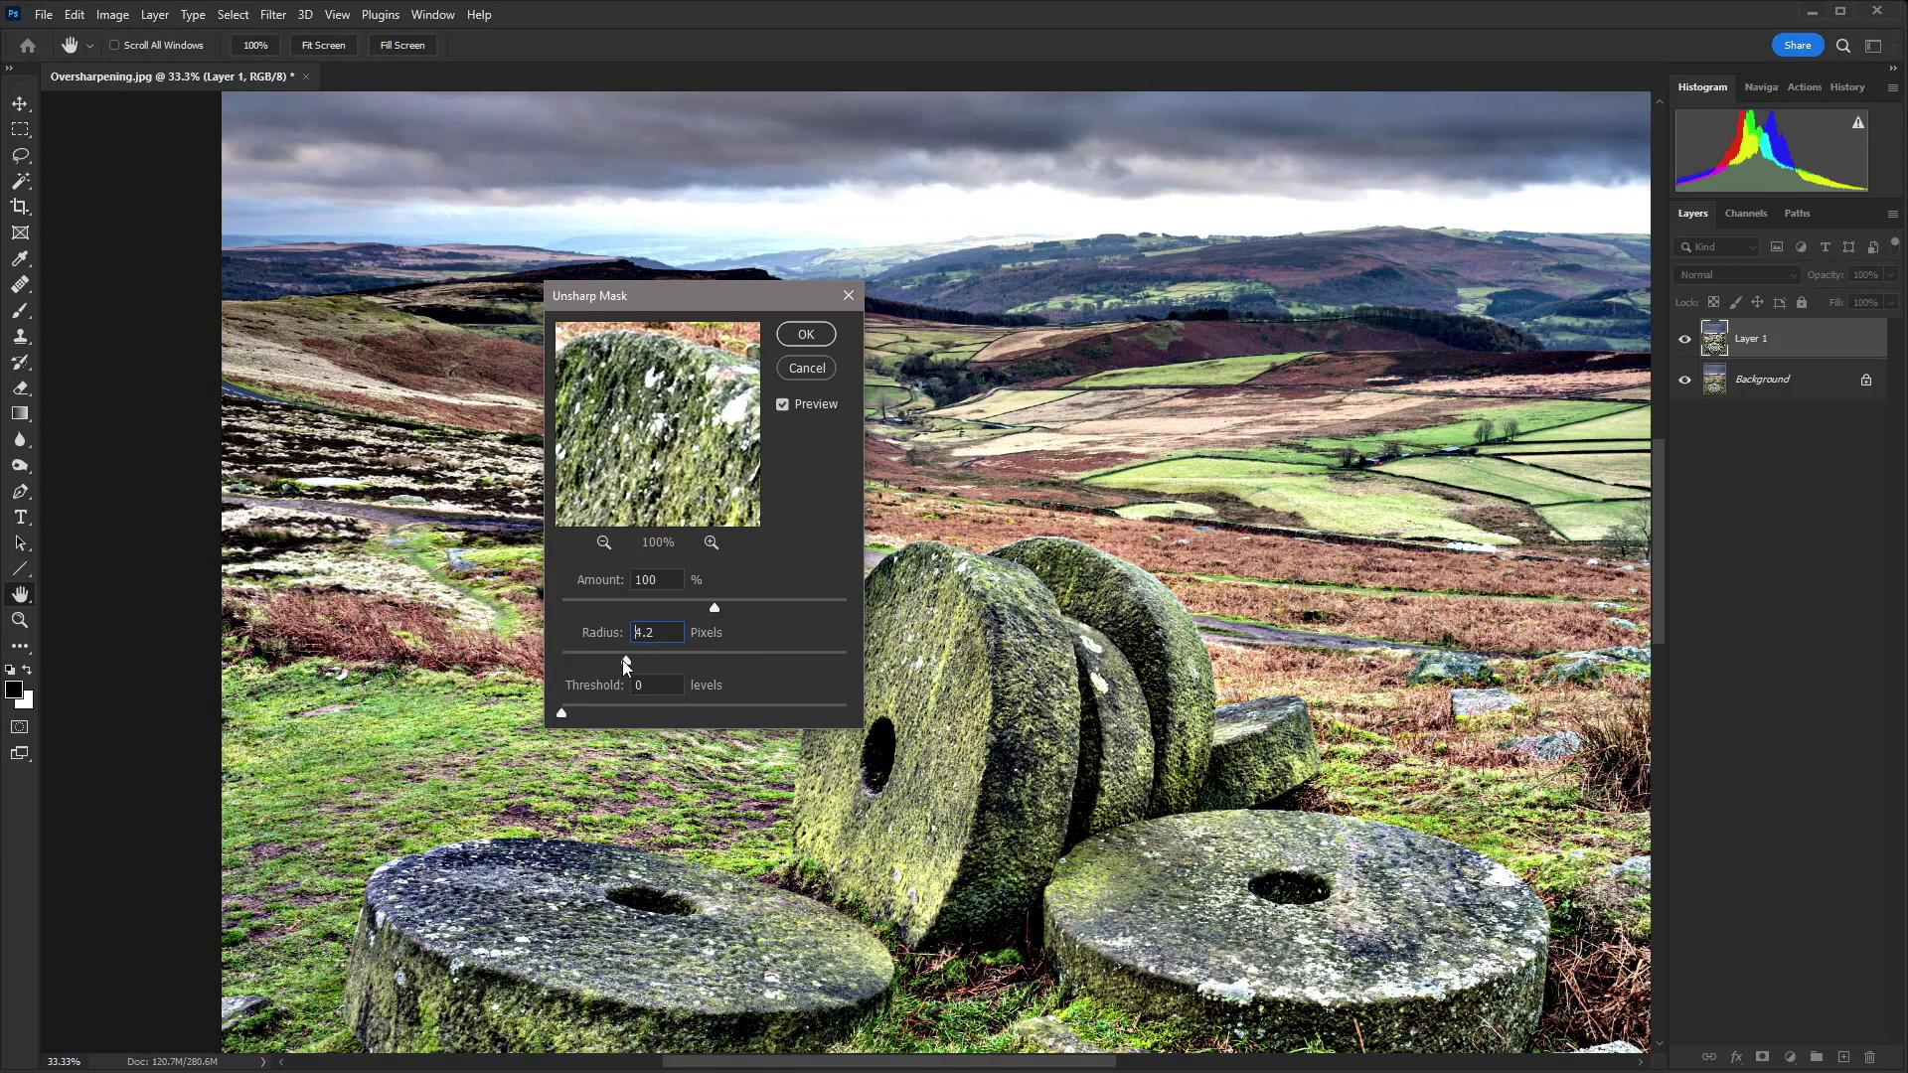
drag(588, 660, 592, 663)
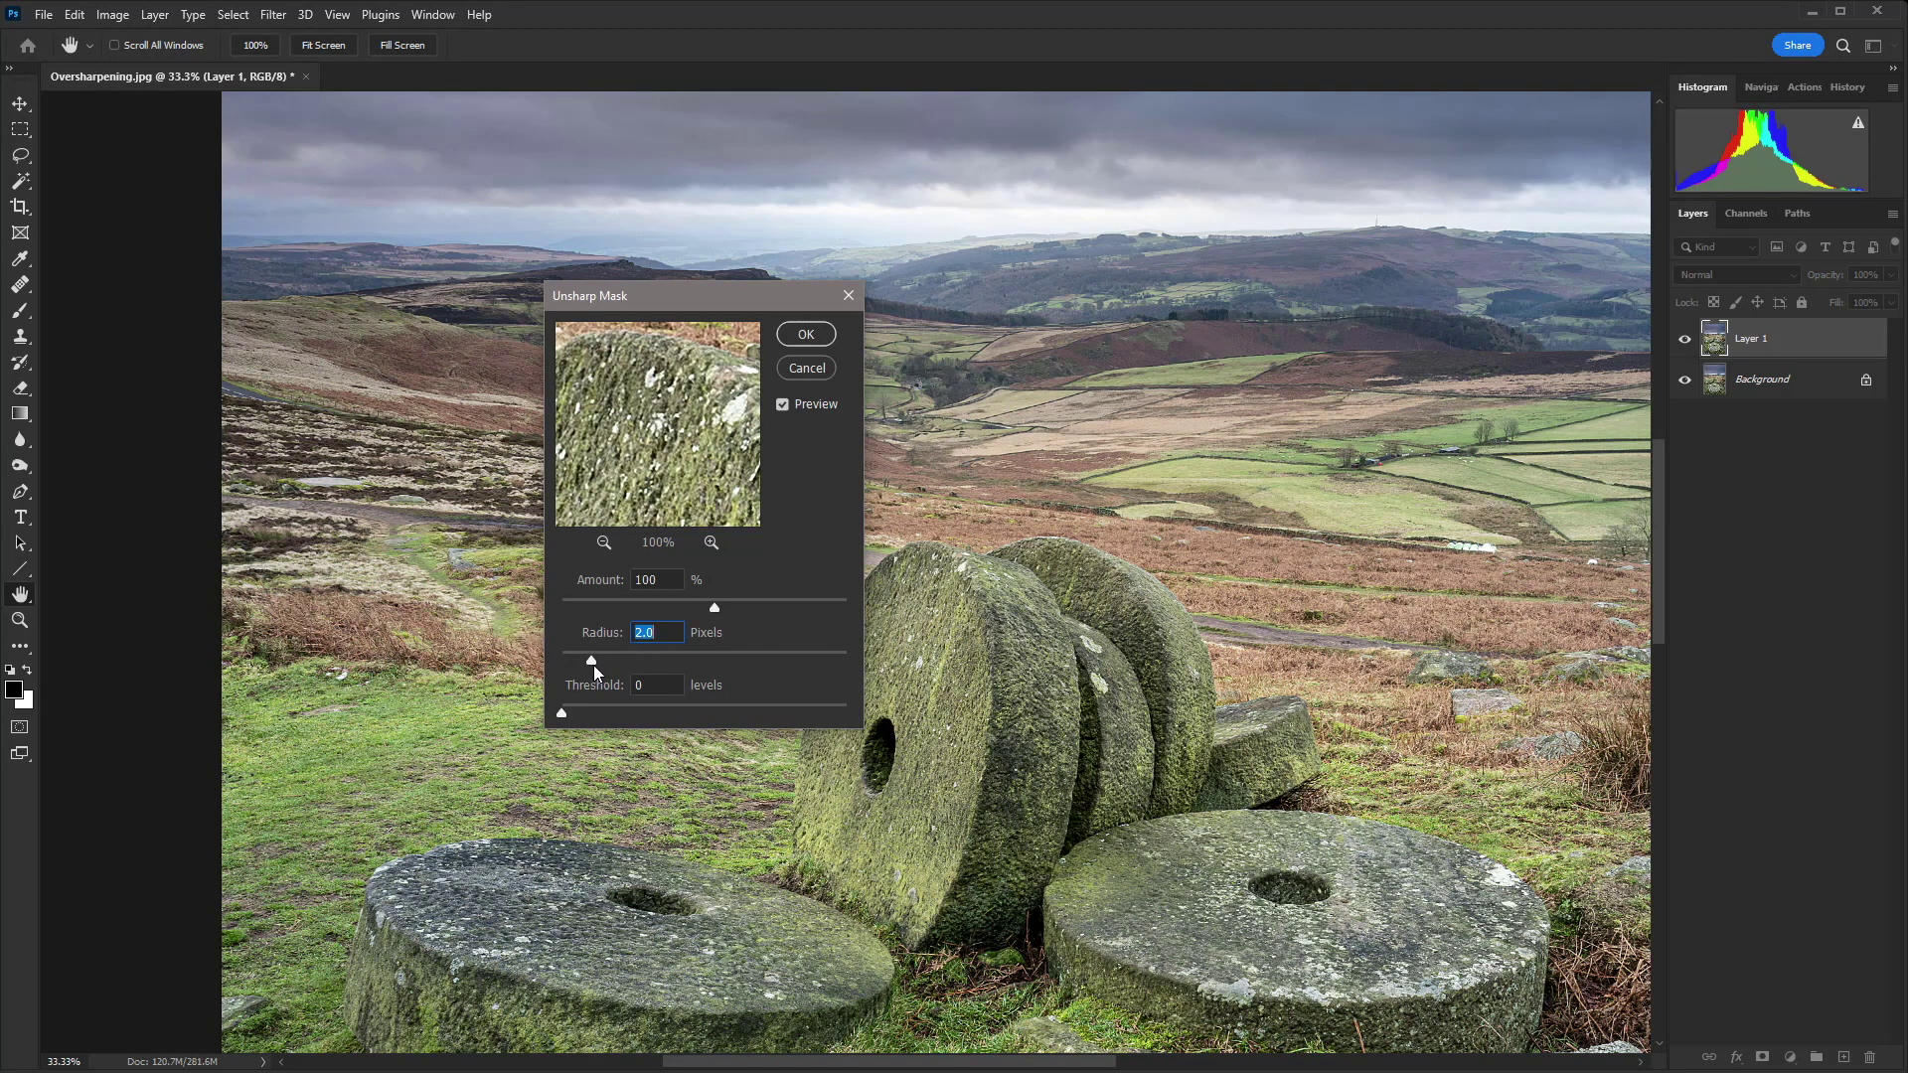
click(784, 405)
Try raising the Unsharp Mask threshold to 140 levels and bring it back down to a low value.
drag(599, 712, 653, 714)
drag(723, 713, 779, 715)
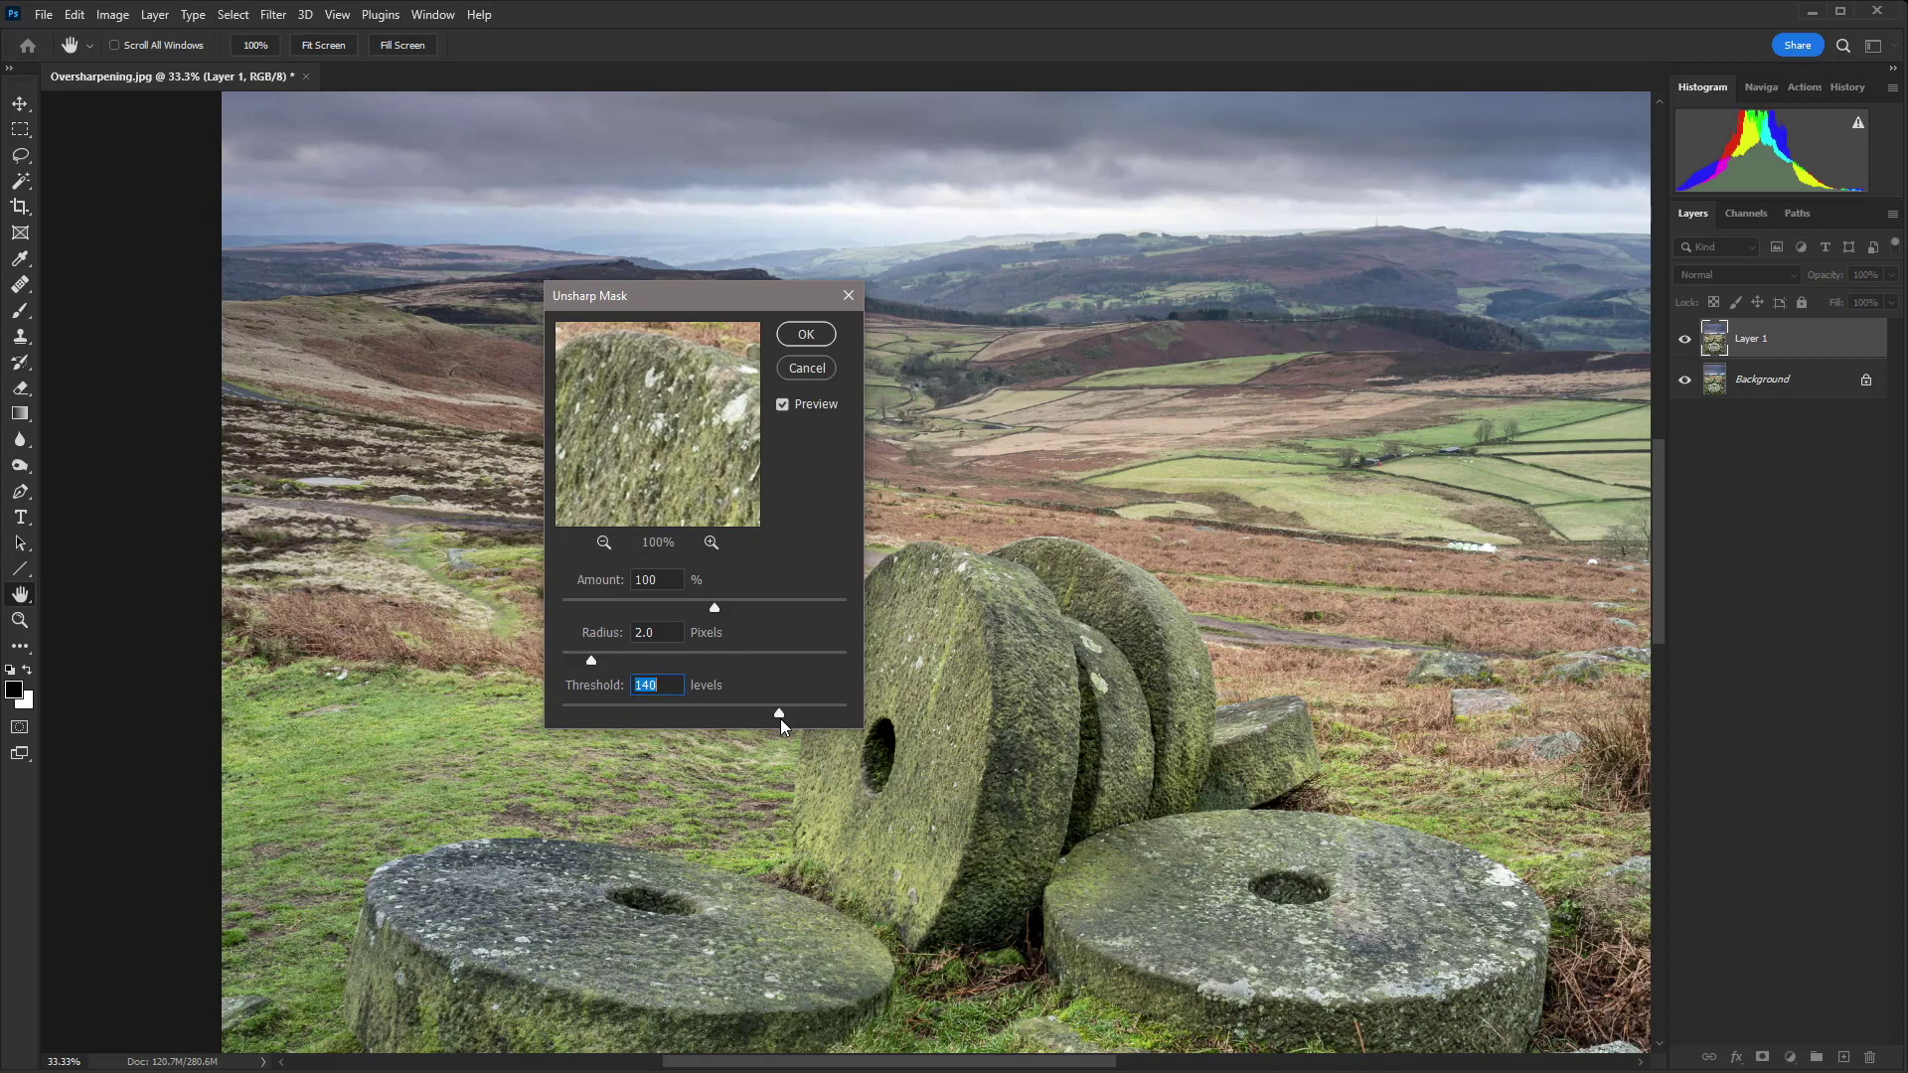
drag(779, 718, 778, 716)
drag(561, 713, 577, 712)
Compare the image with and without the Unsharp Mask preview, lower the amount and apply the filter to Layer 1.
click(782, 407)
click(781, 407)
click(782, 406)
click(784, 409)
drag(634, 613, 636, 612)
click(806, 334)
key(z)
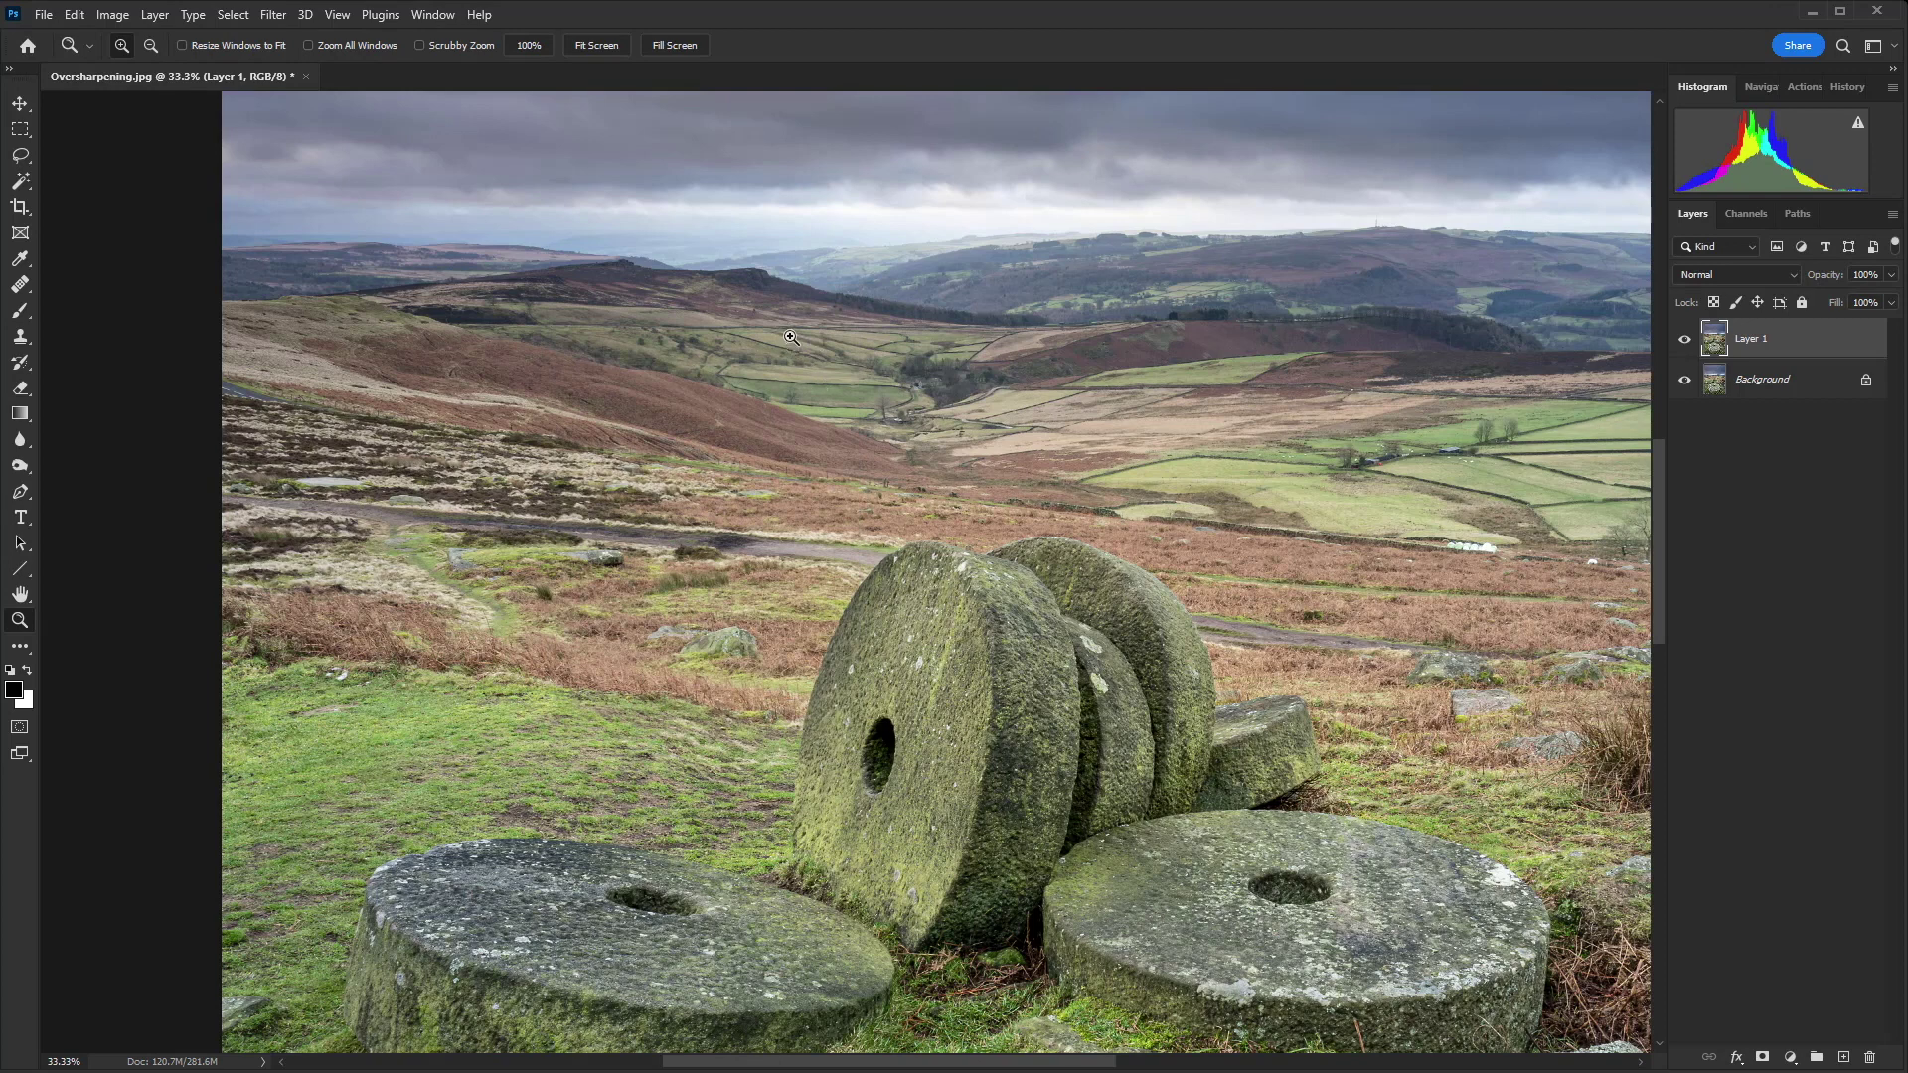
Apply Unsharp Mask again with the same settings, compare Layer 1 on and off over the millstones, and delete the layer.
click(277, 15)
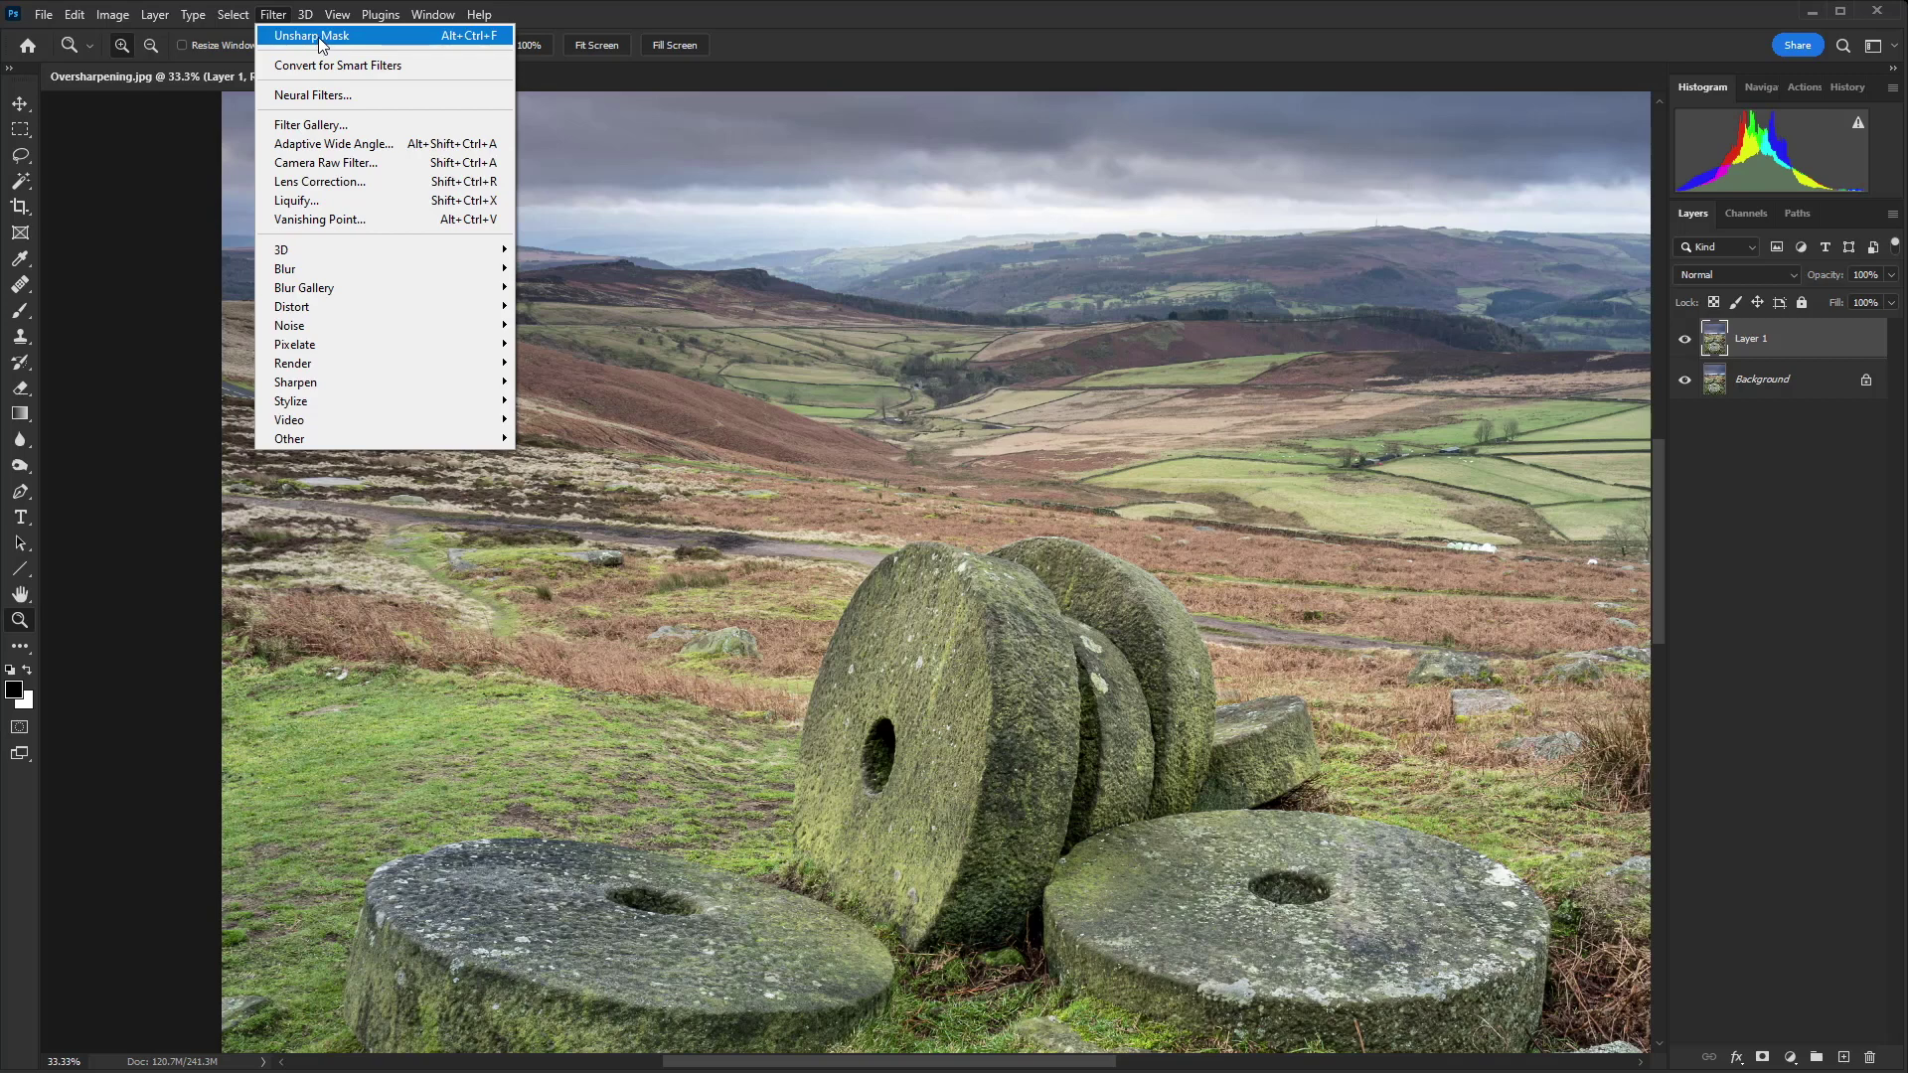
click(319, 39)
click(1685, 340)
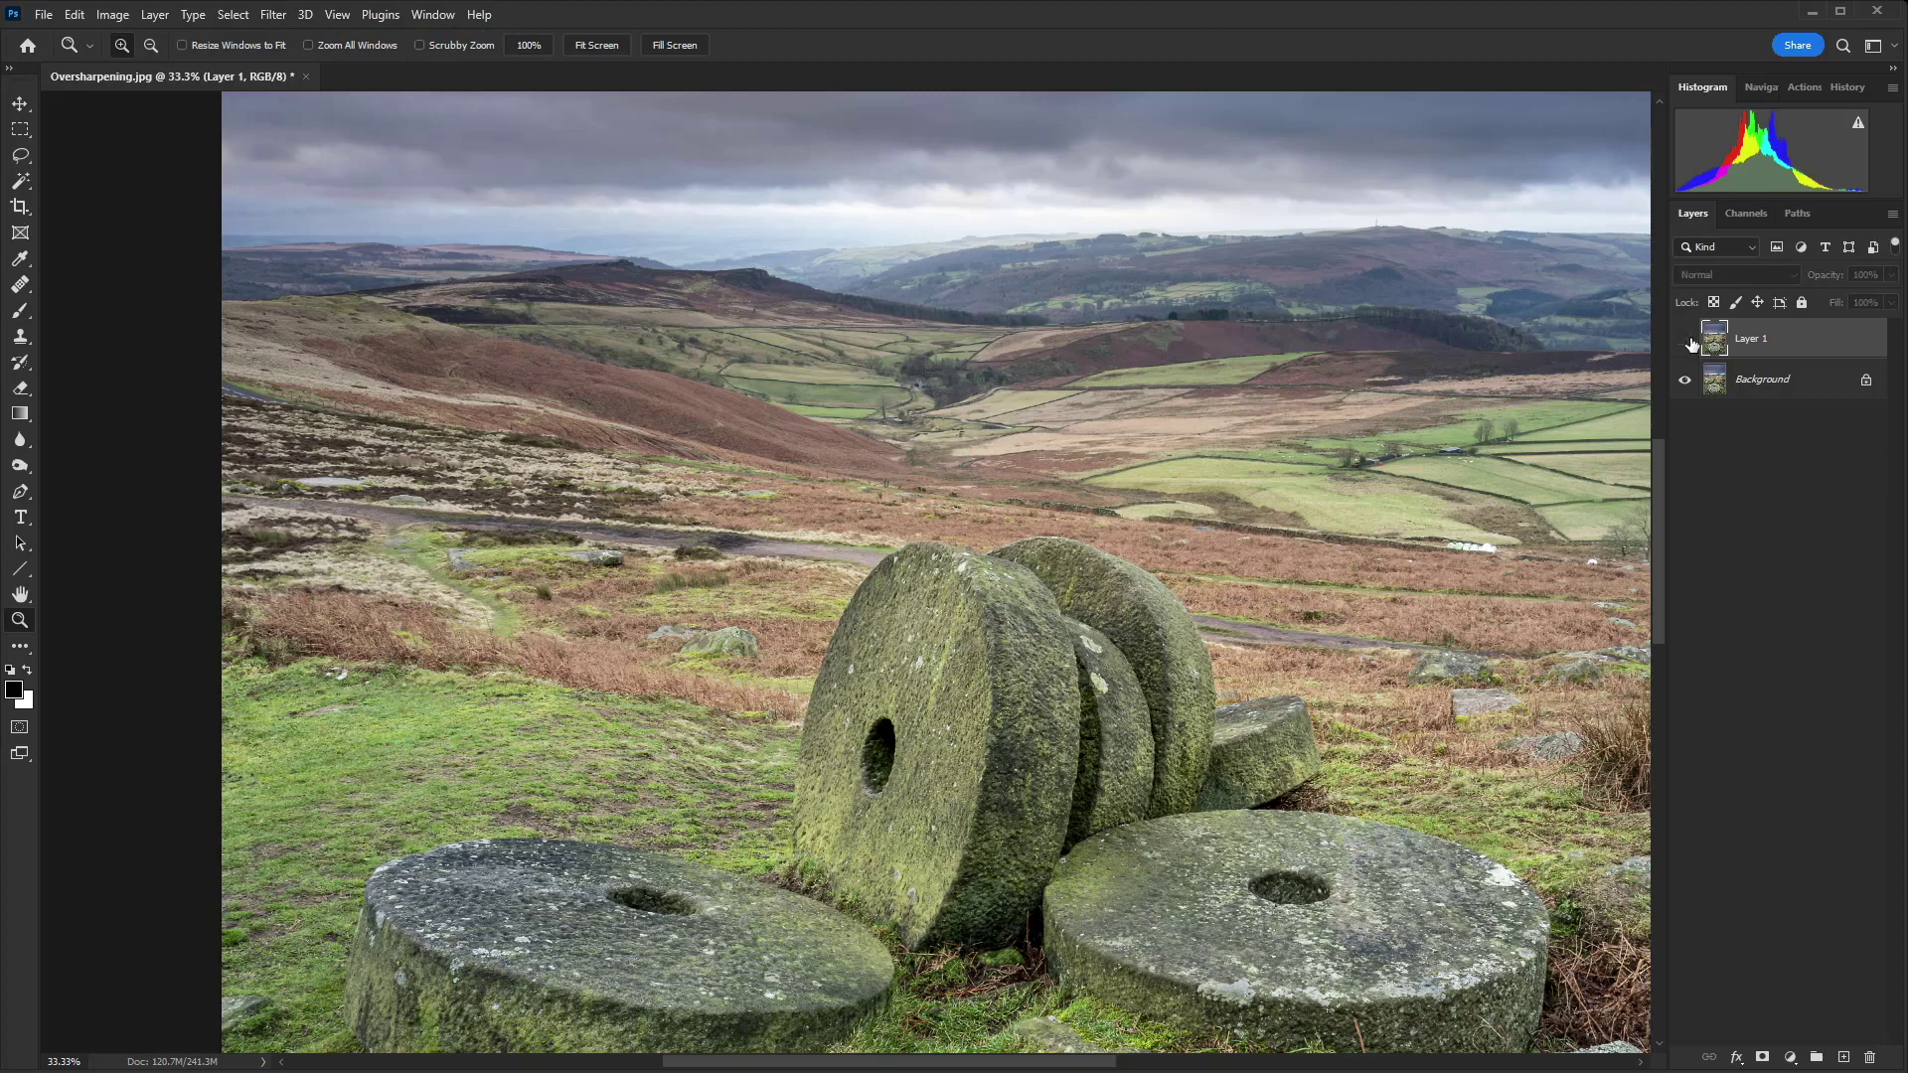
click(1085, 703)
click(1685, 340)
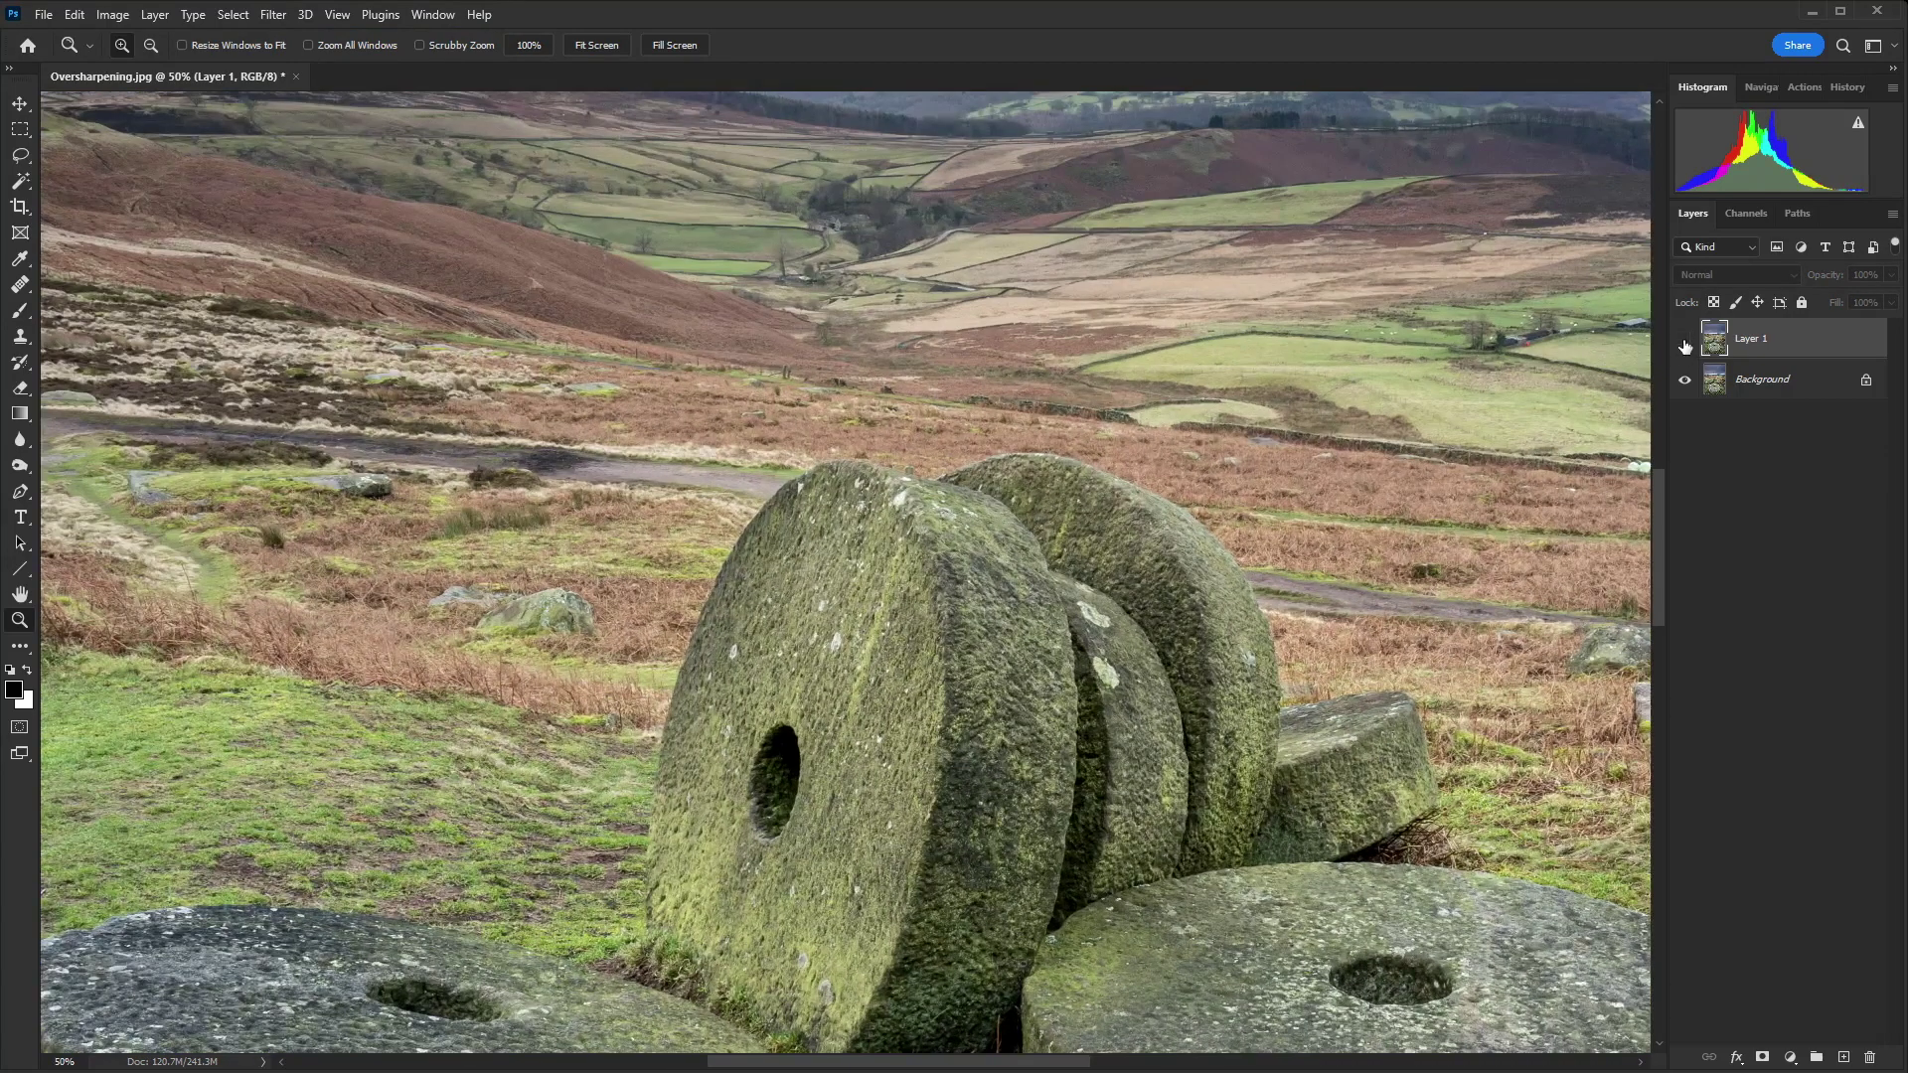
click(1685, 339)
click(1685, 345)
click(1685, 345)
click(1685, 345)
click(1685, 344)
click(1686, 345)
drag(1815, 353, 1869, 1058)
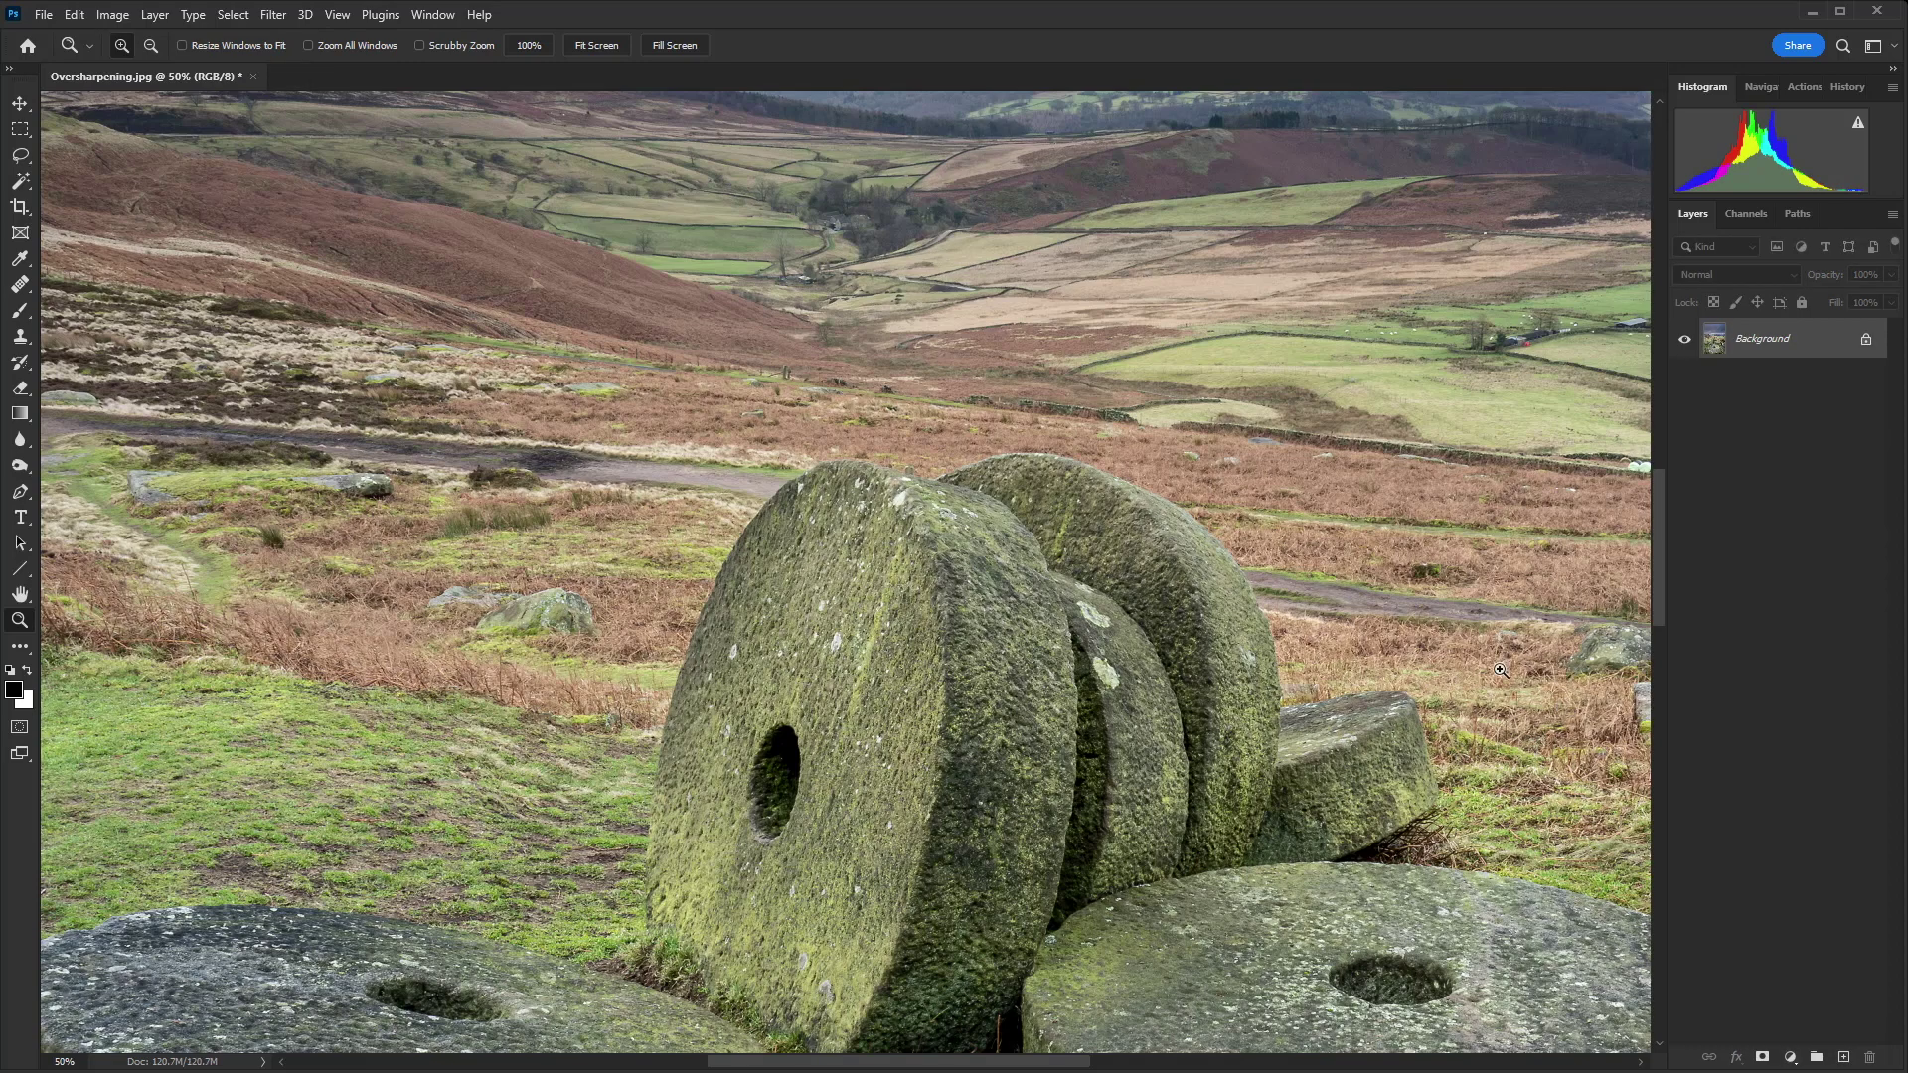
Duplicate the Background layer and open the High Pass filter on the copy.
key(ctrl+0)
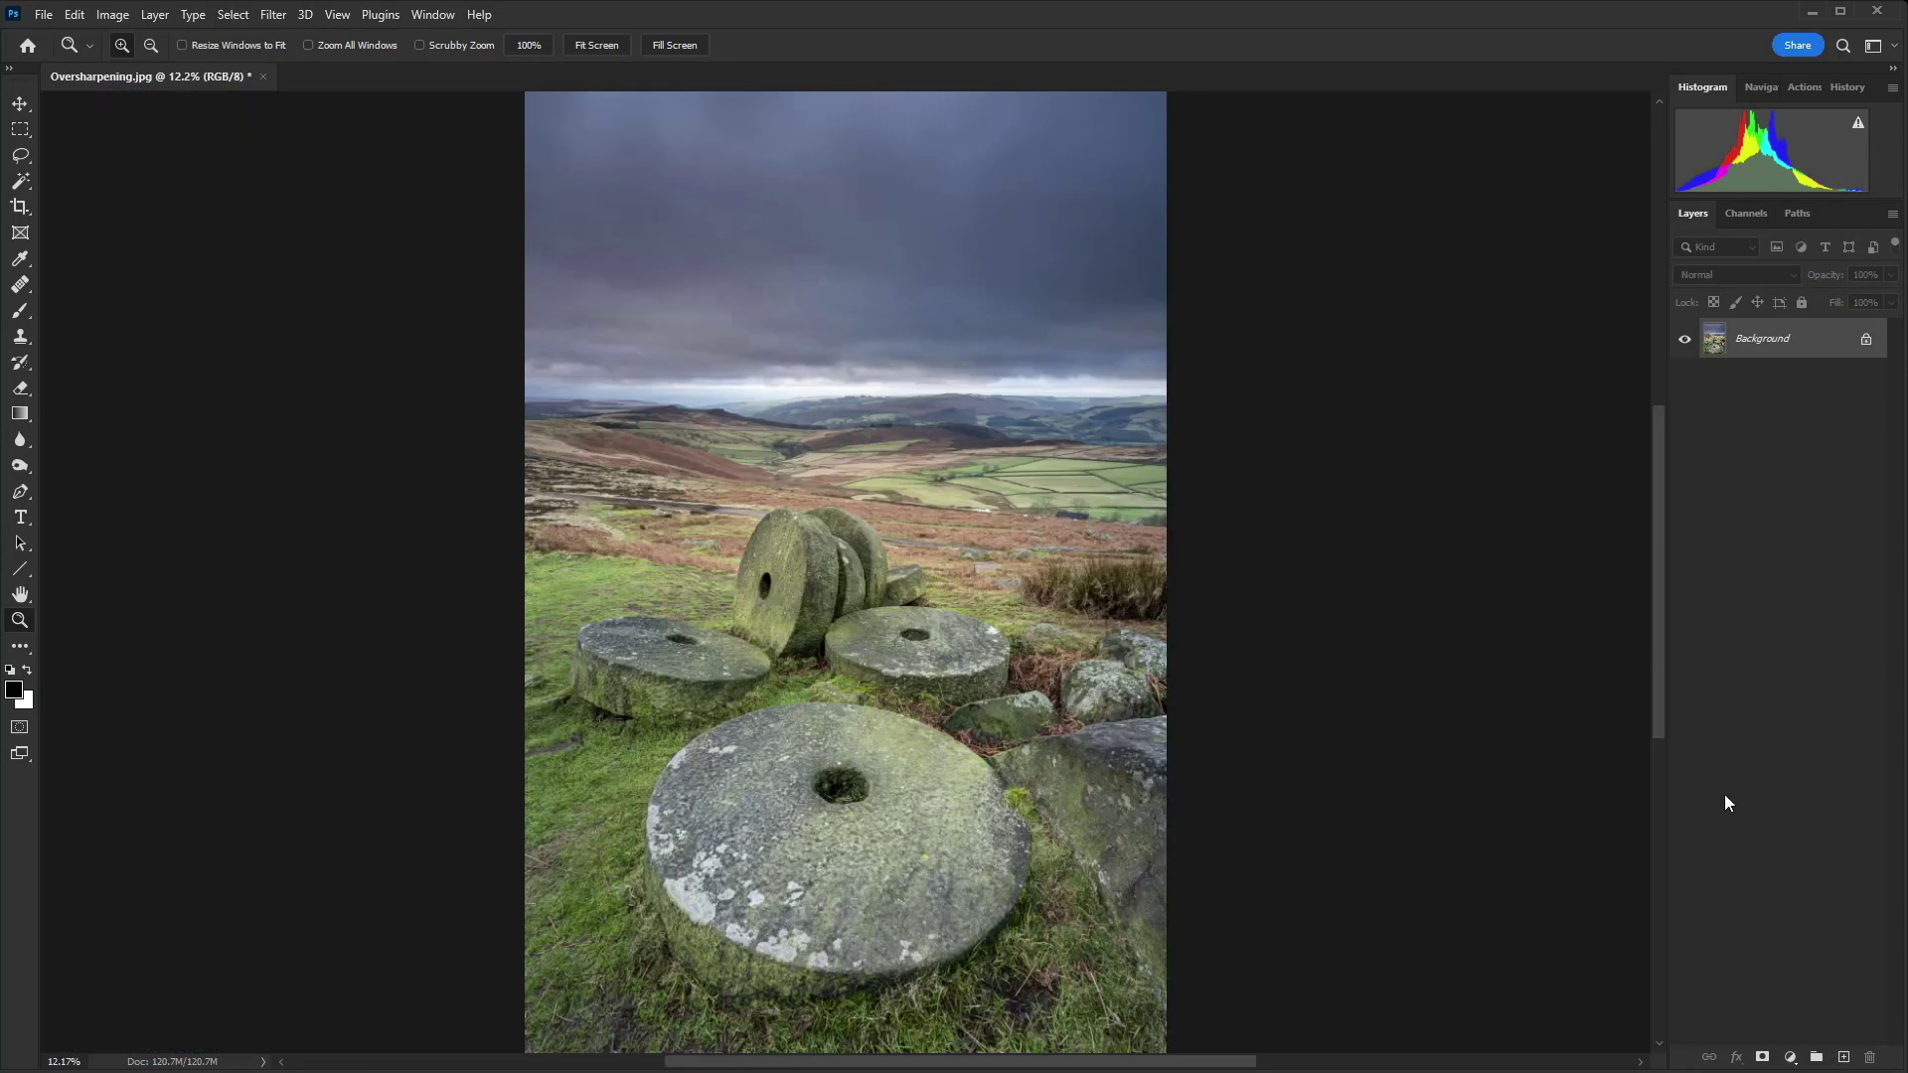
key(ctrl+j)
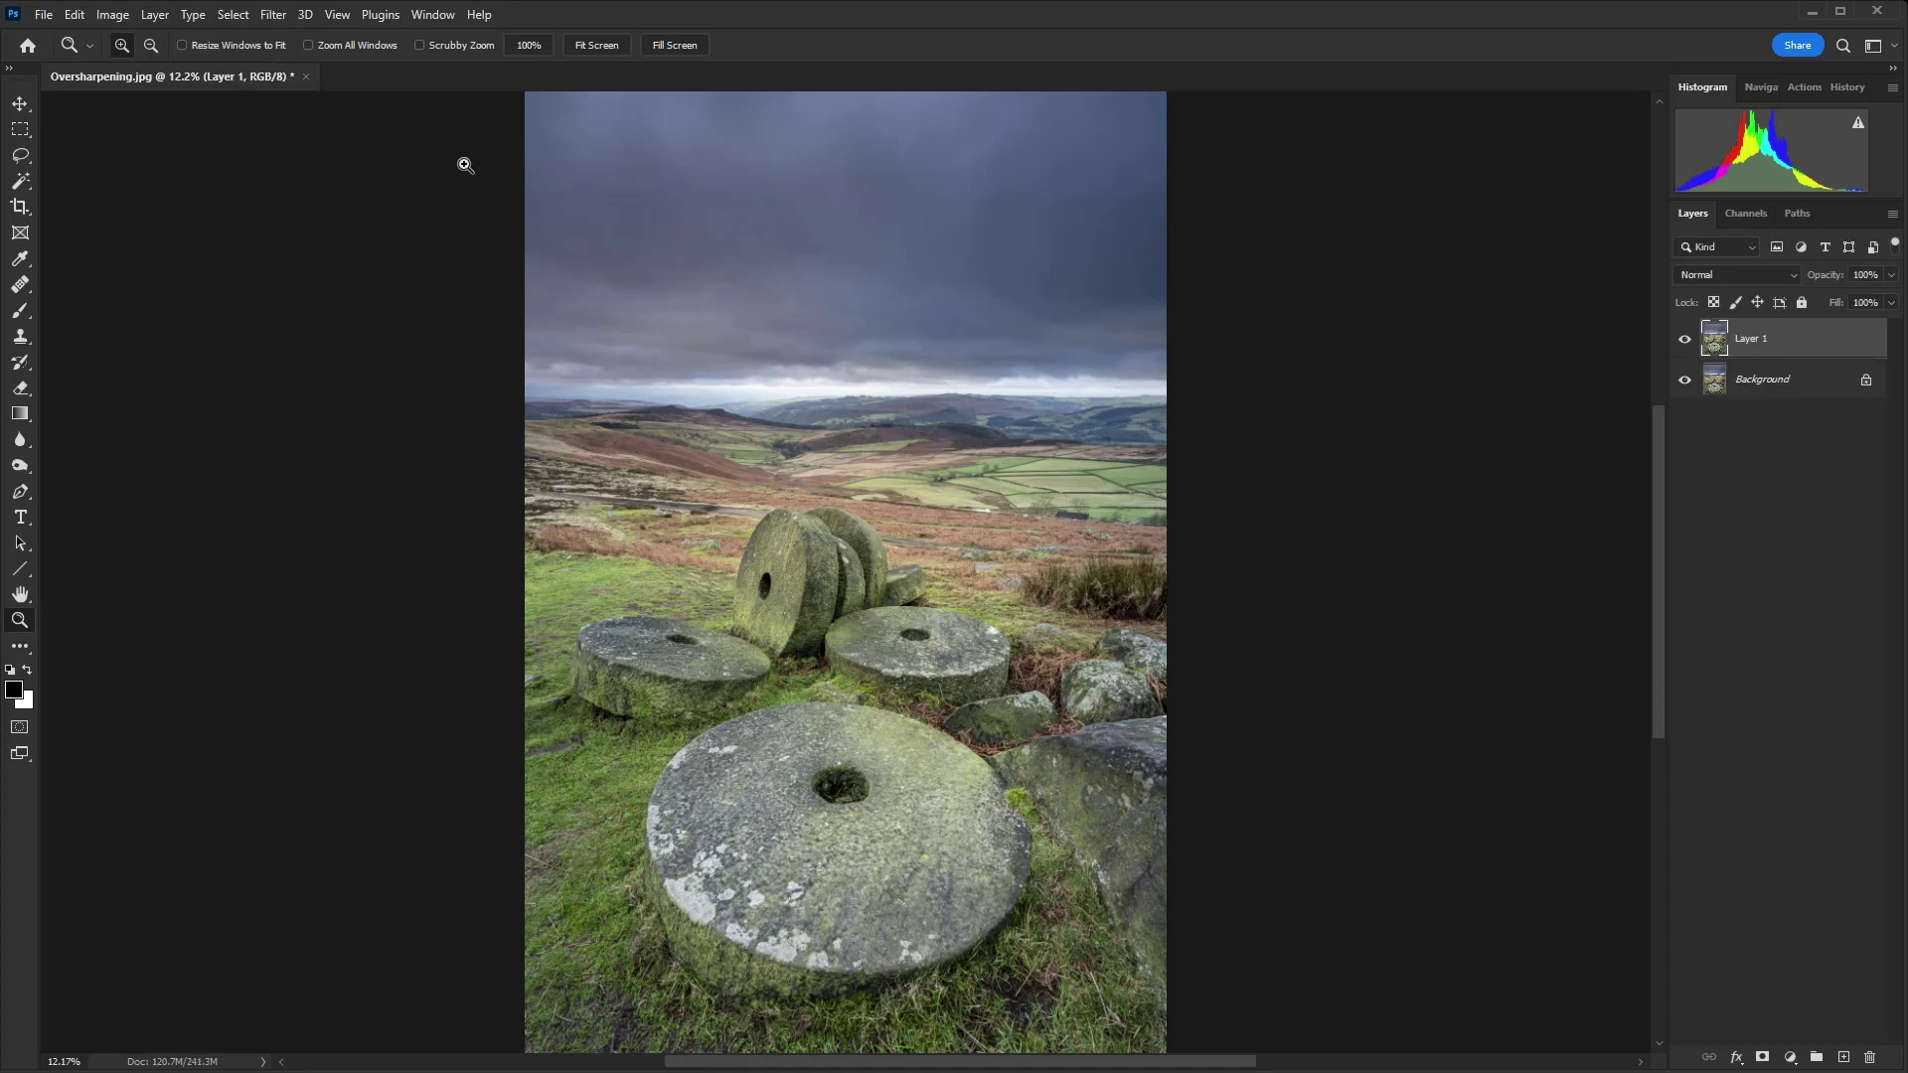
click(274, 15)
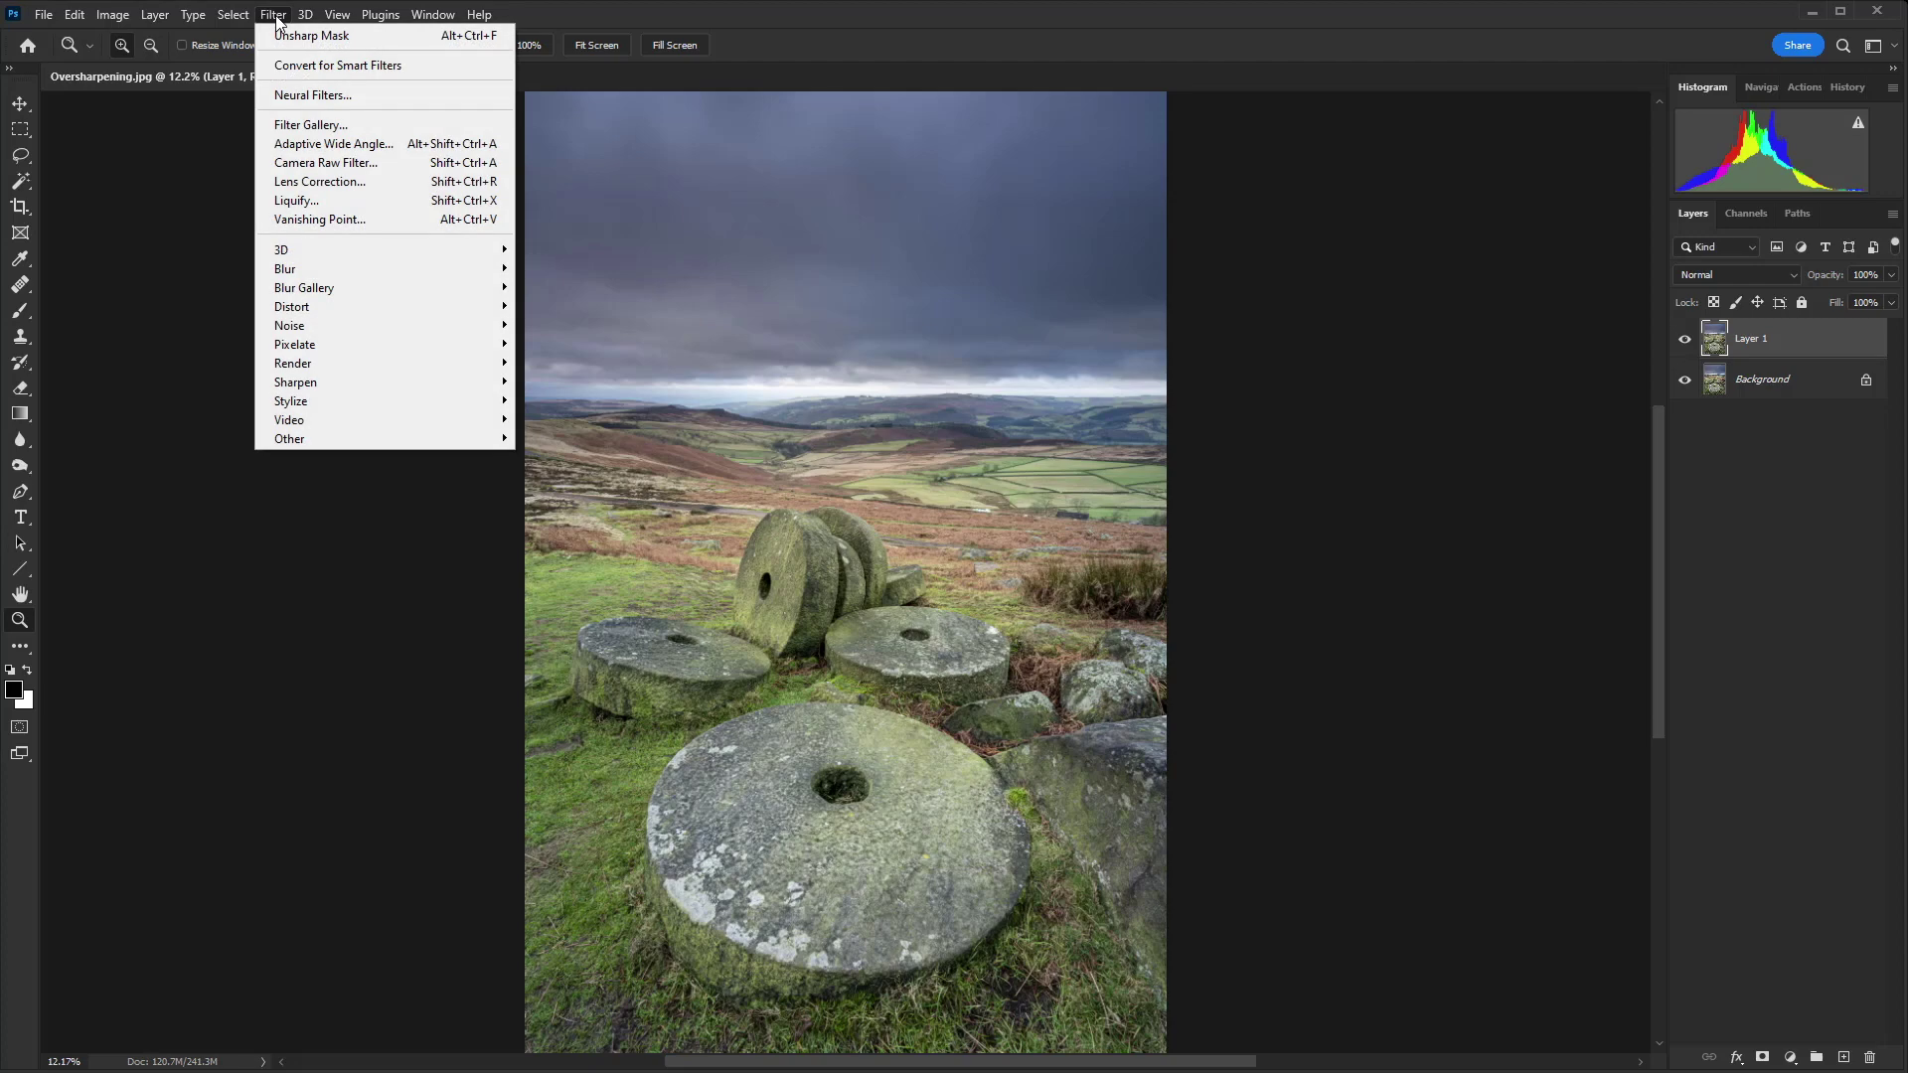
mouse_move(362, 444)
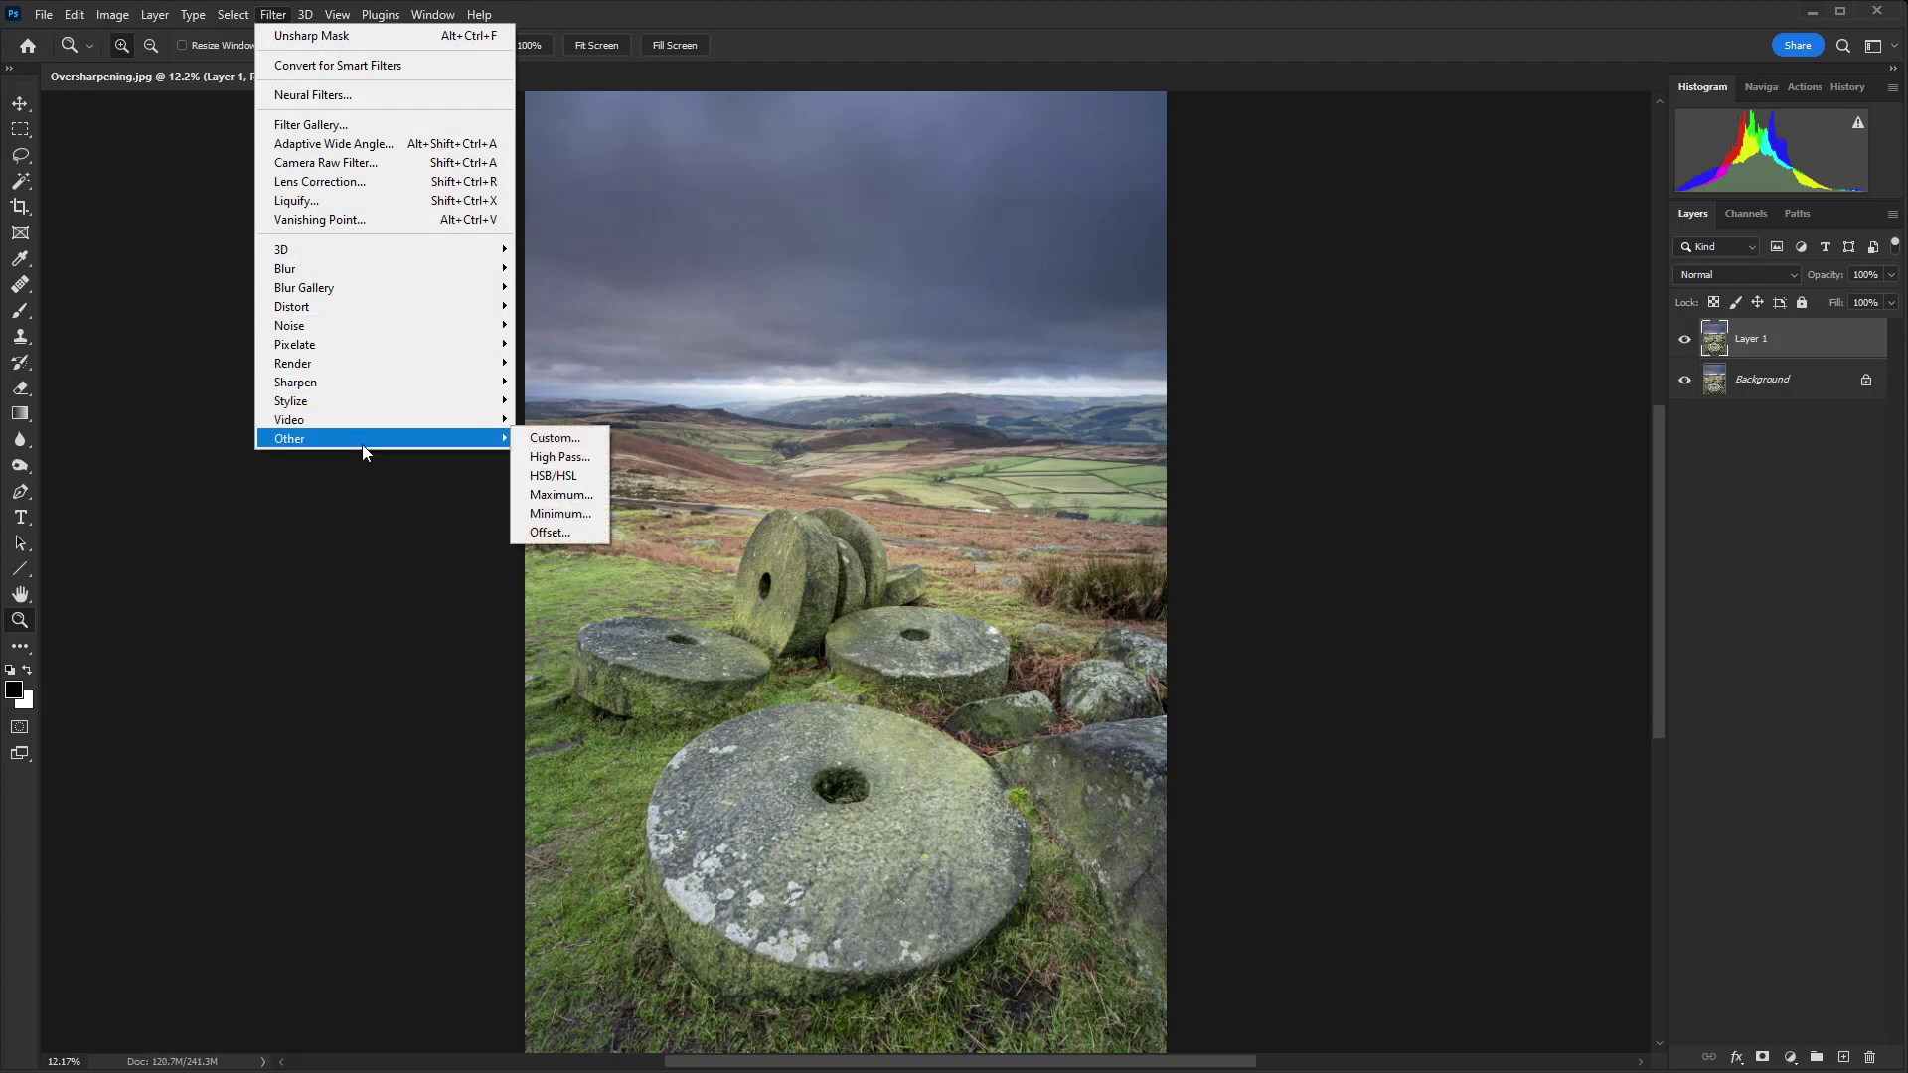
click(559, 456)
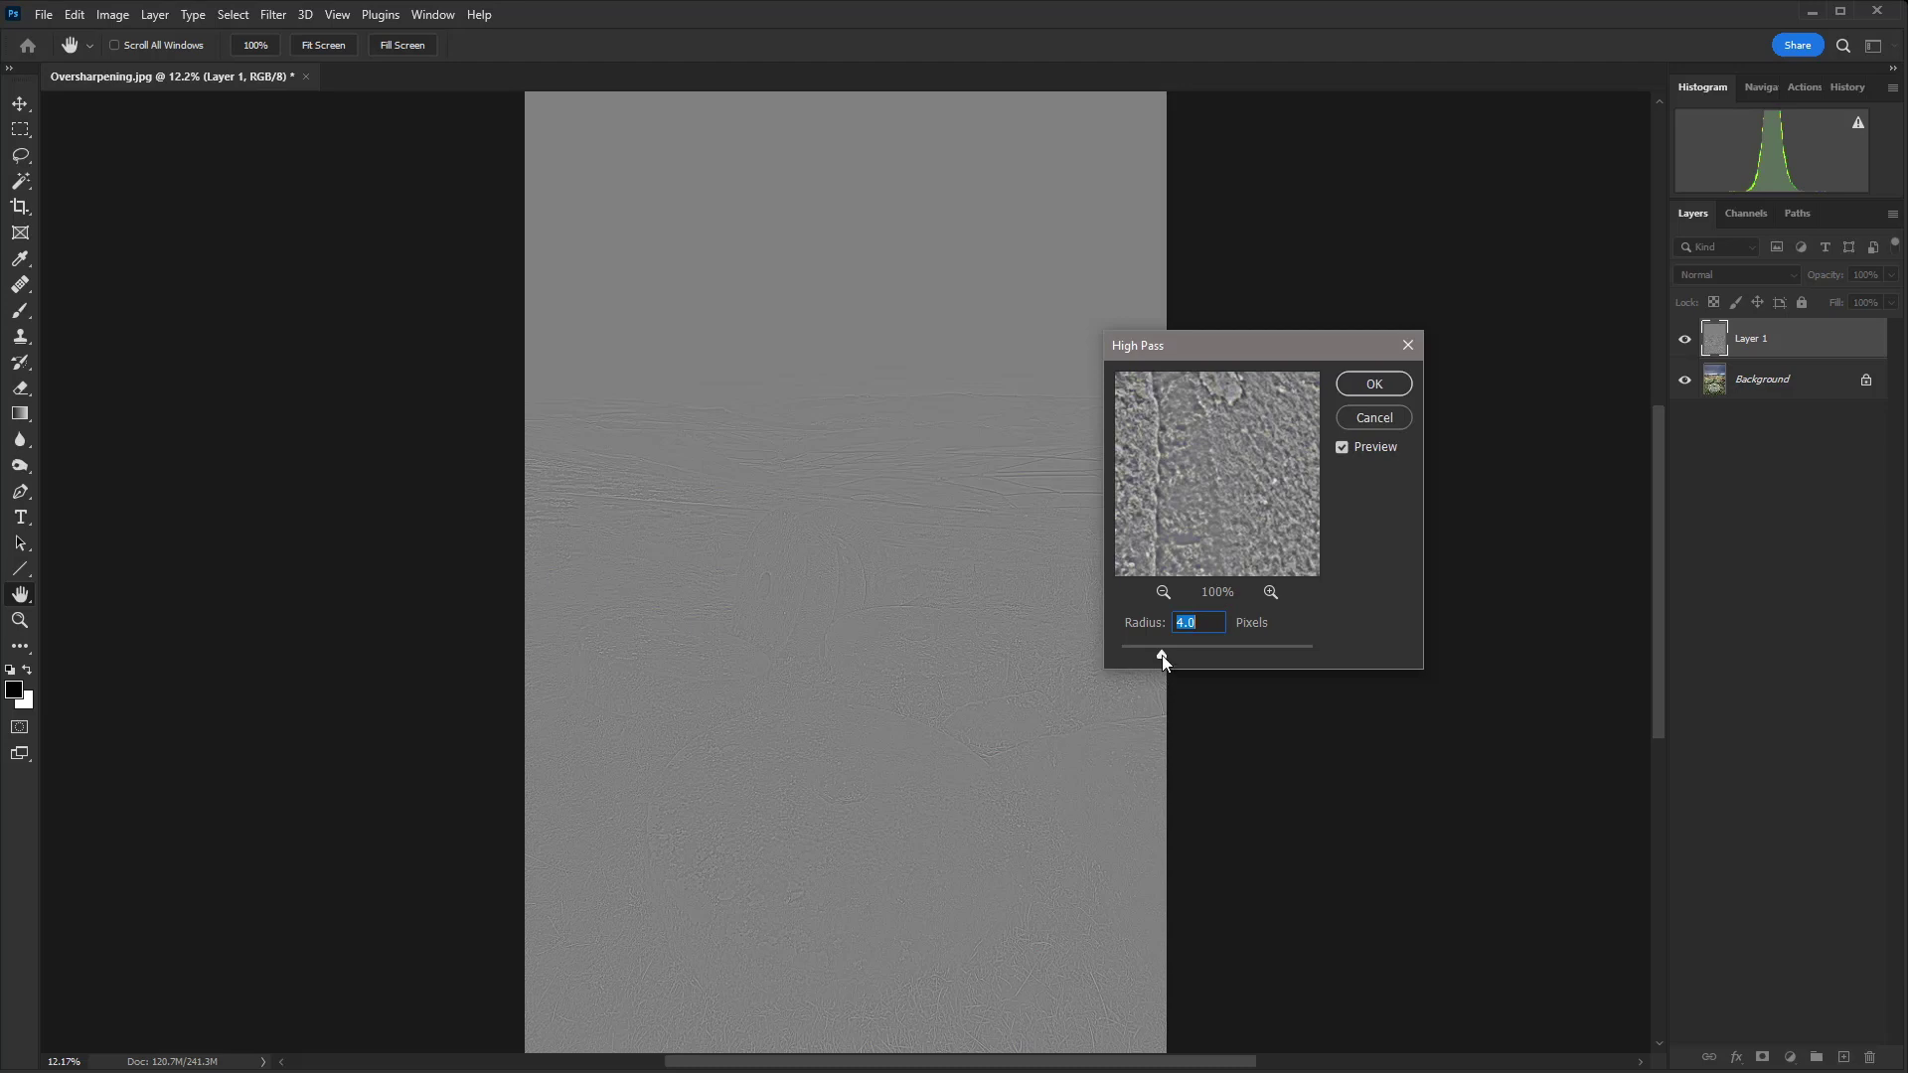
Try larger and smaller High Pass radii, including 16.6 and 2.5 pixels, to compare the edge detail they extract.
drag(1196, 652, 1221, 659)
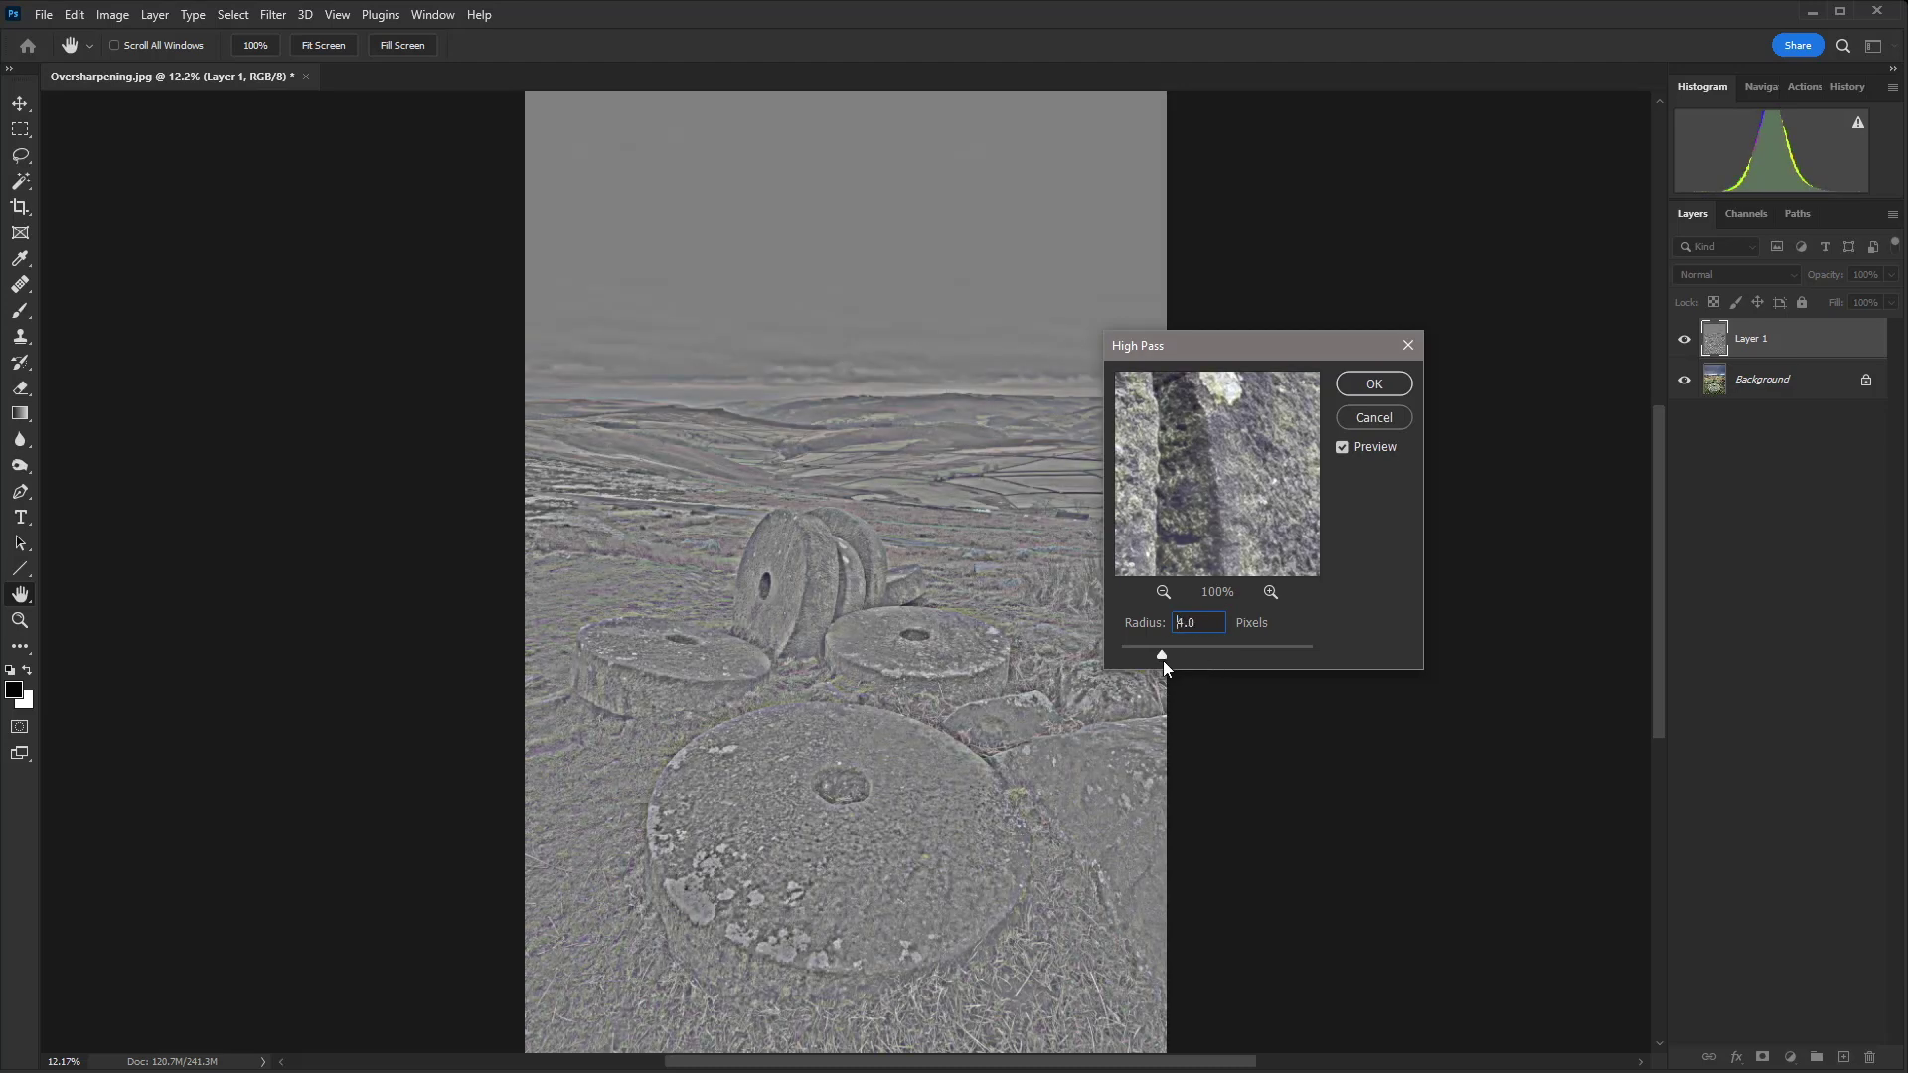
drag(1161, 659, 1203, 653)
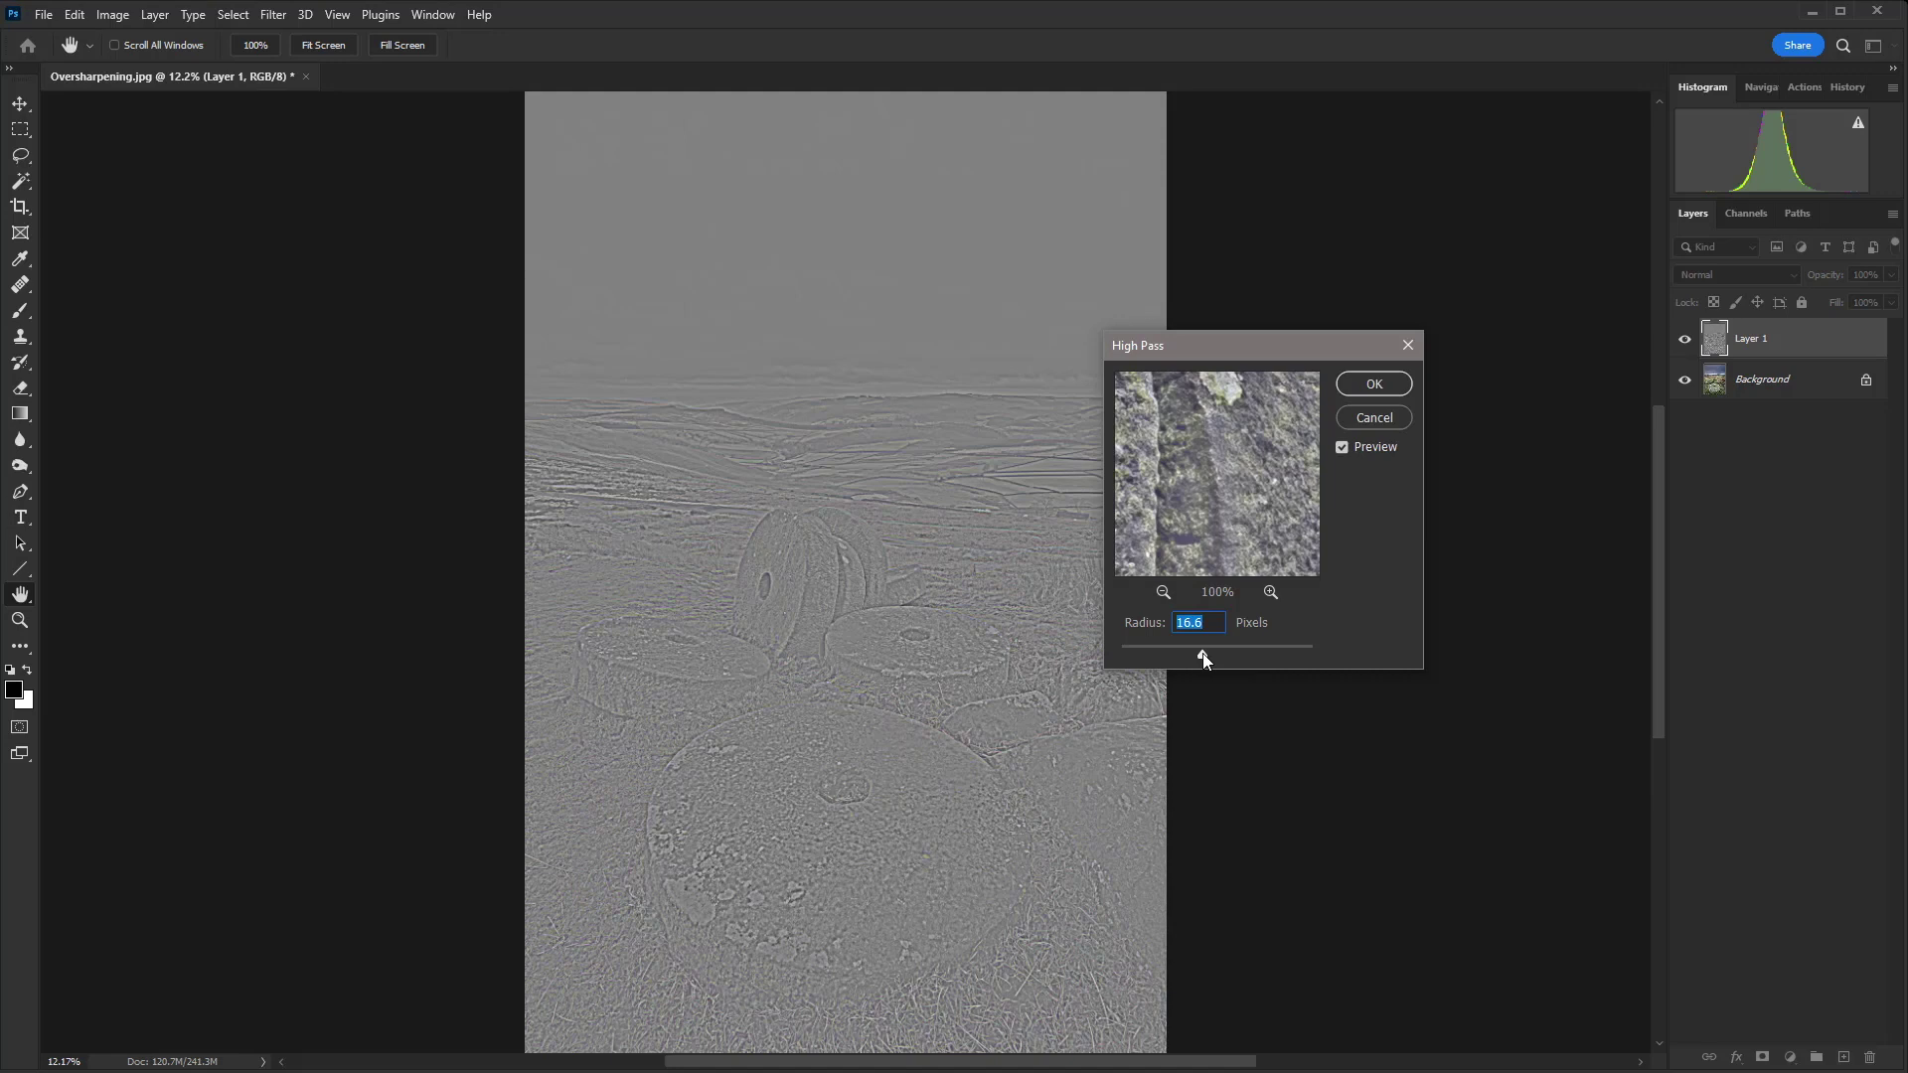
drag(1202, 653, 1162, 657)
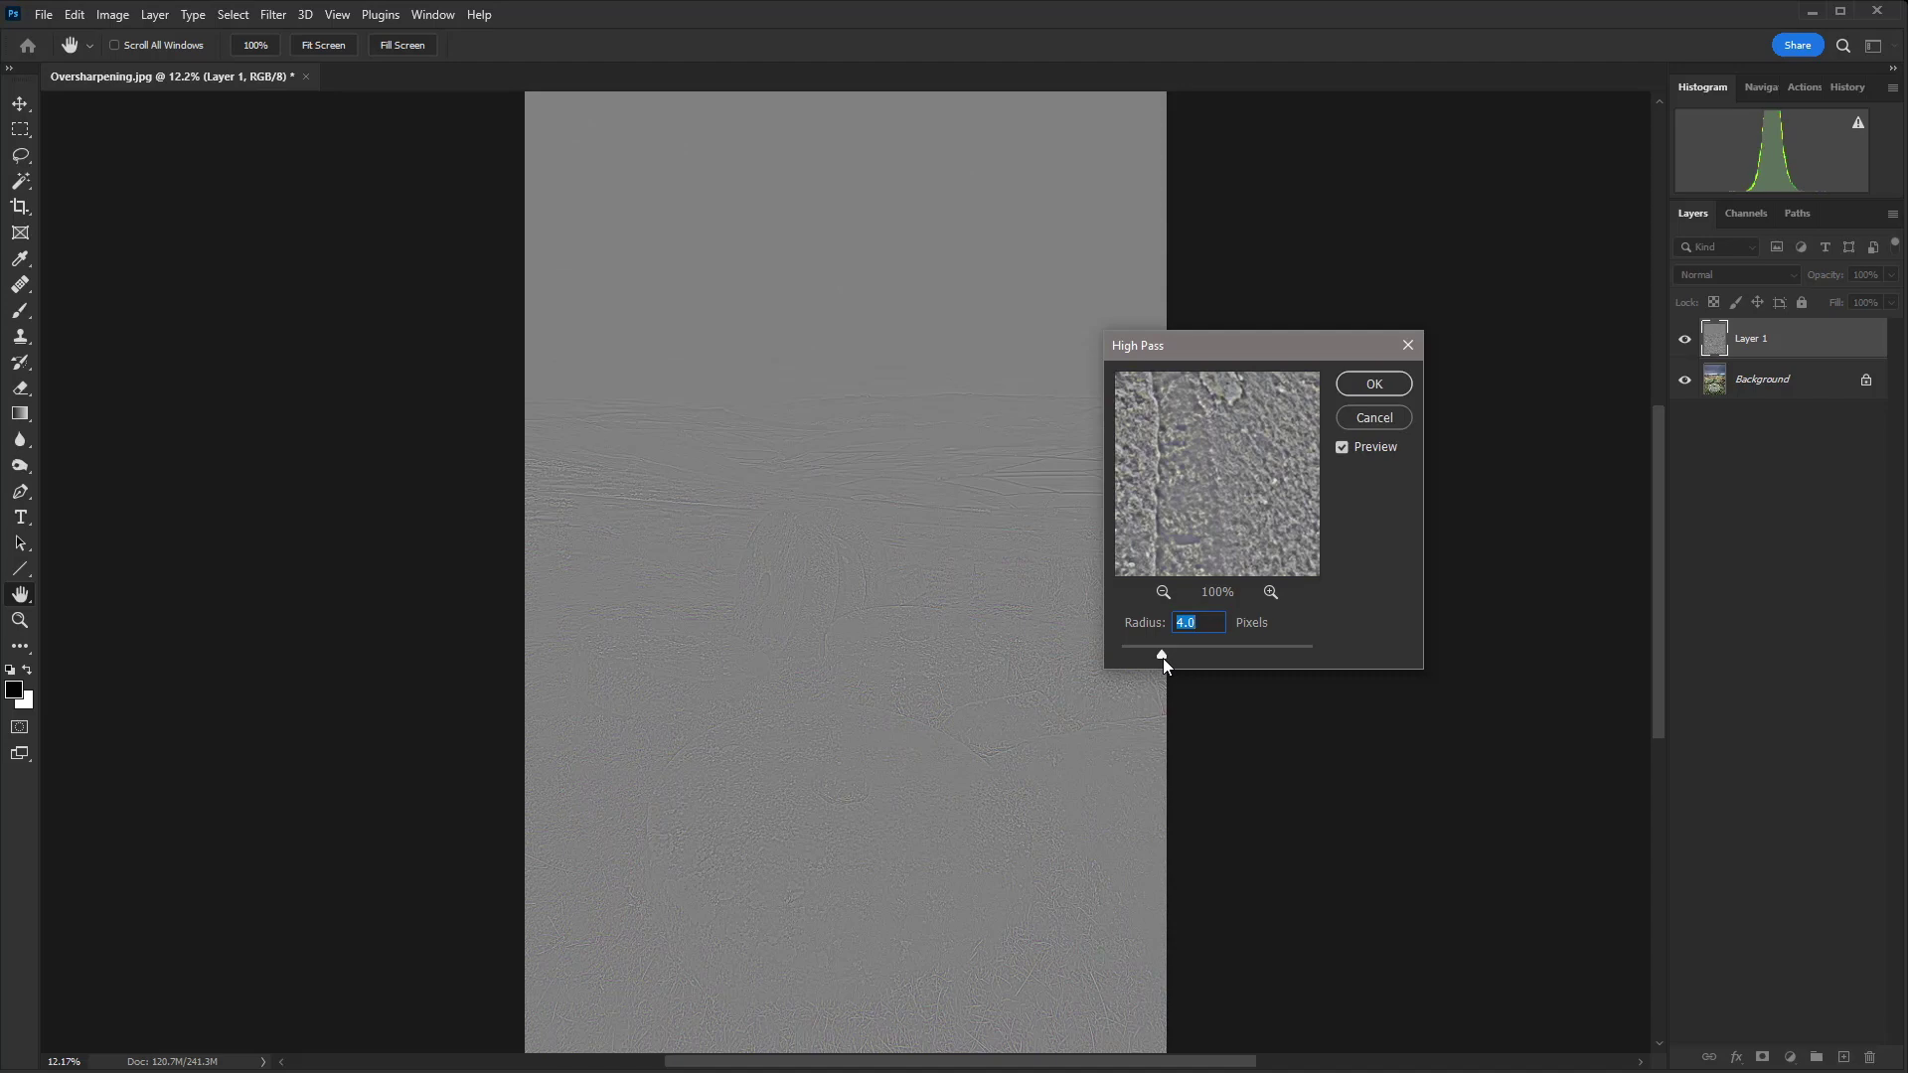
drag(1162, 658, 1128, 658)
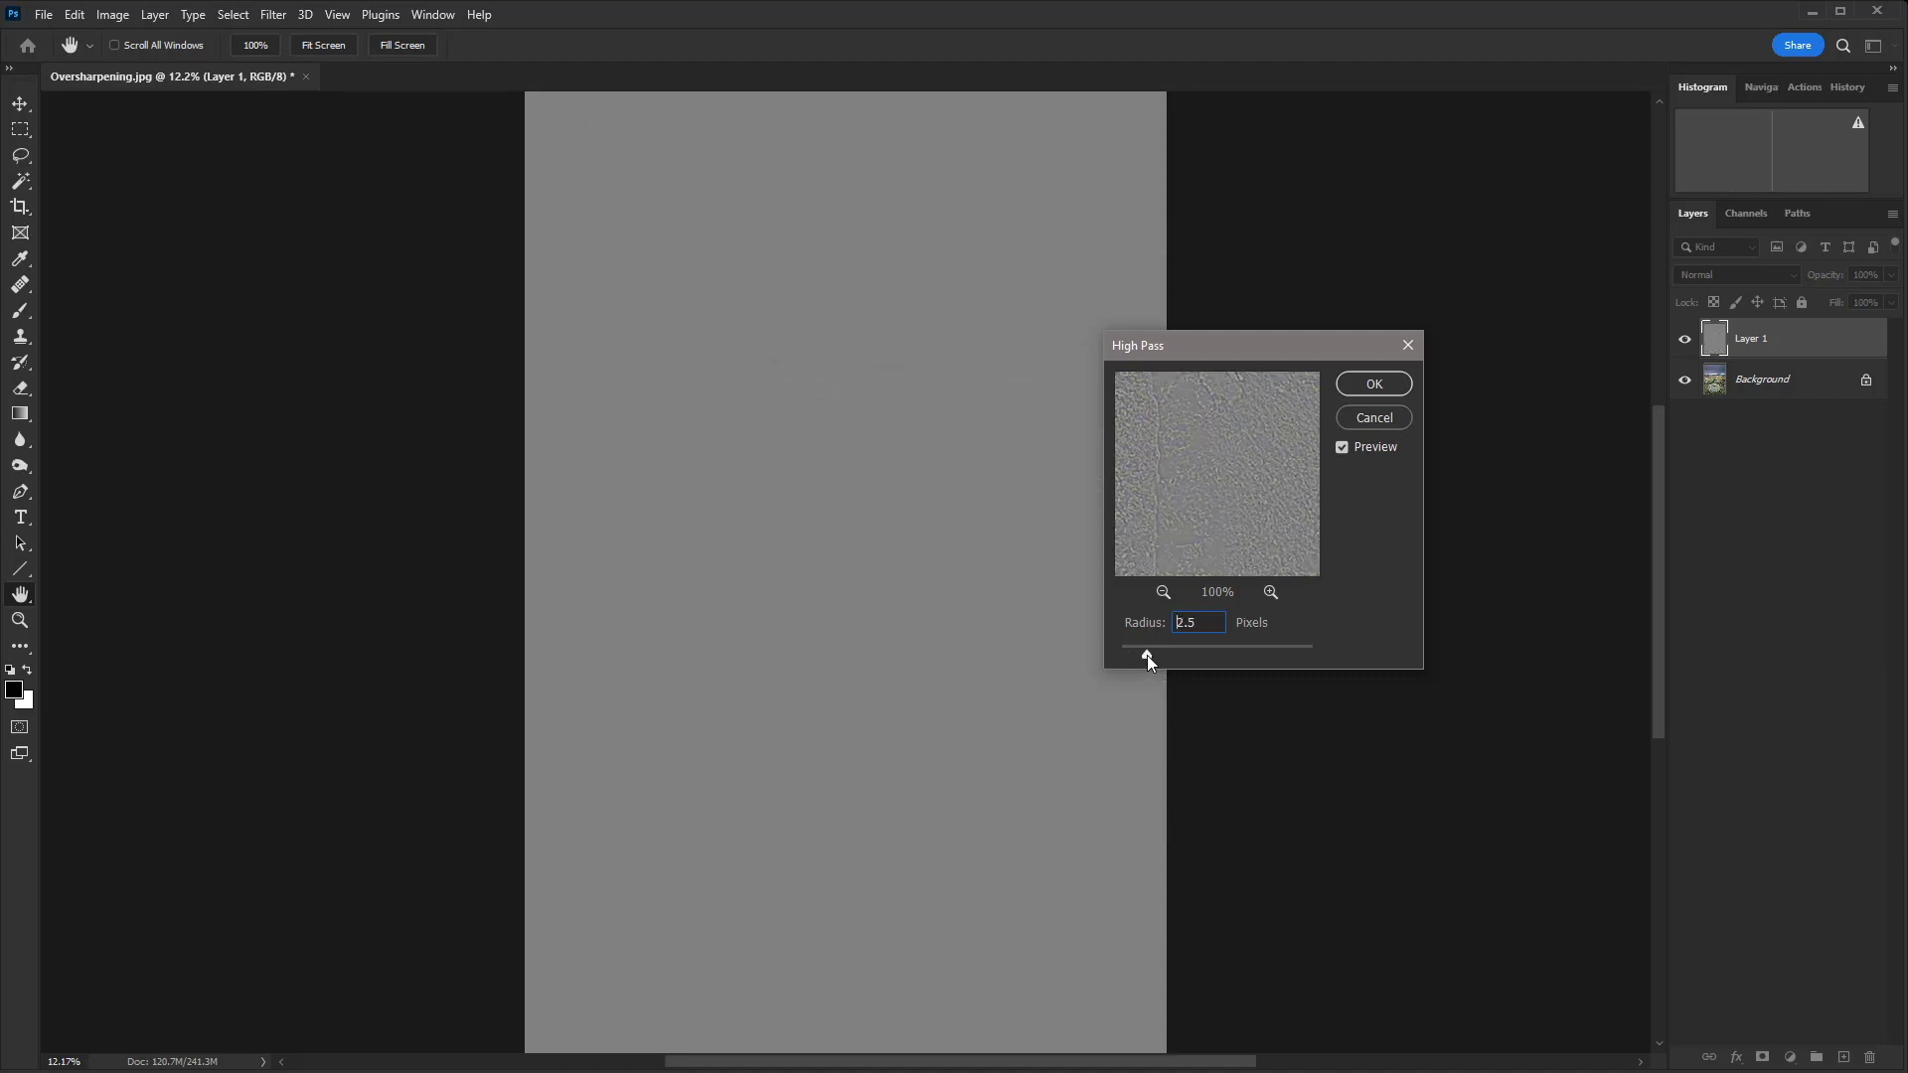
Apply High Pass with a radius of 4.0 pixels and set the layer's blend mode to Overlay.
drag(1160, 657, 1161, 657)
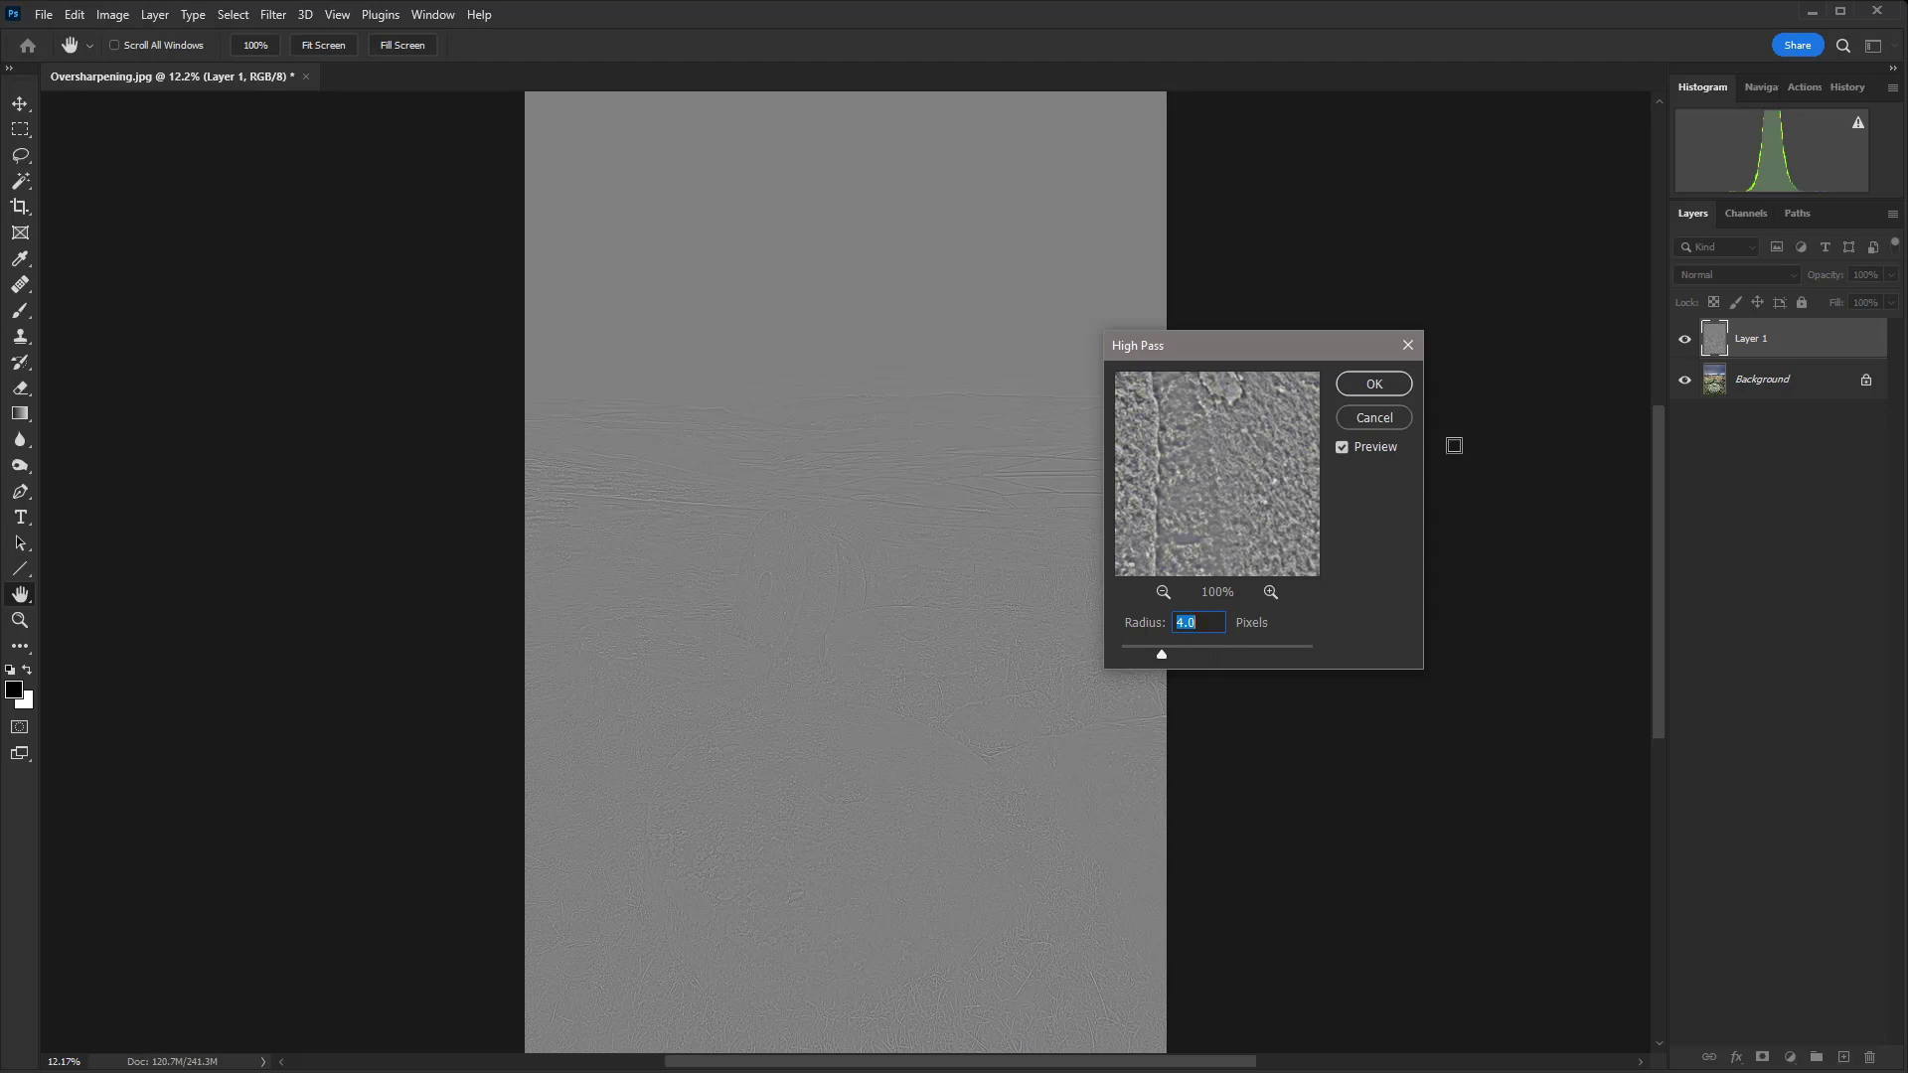
click(1392, 386)
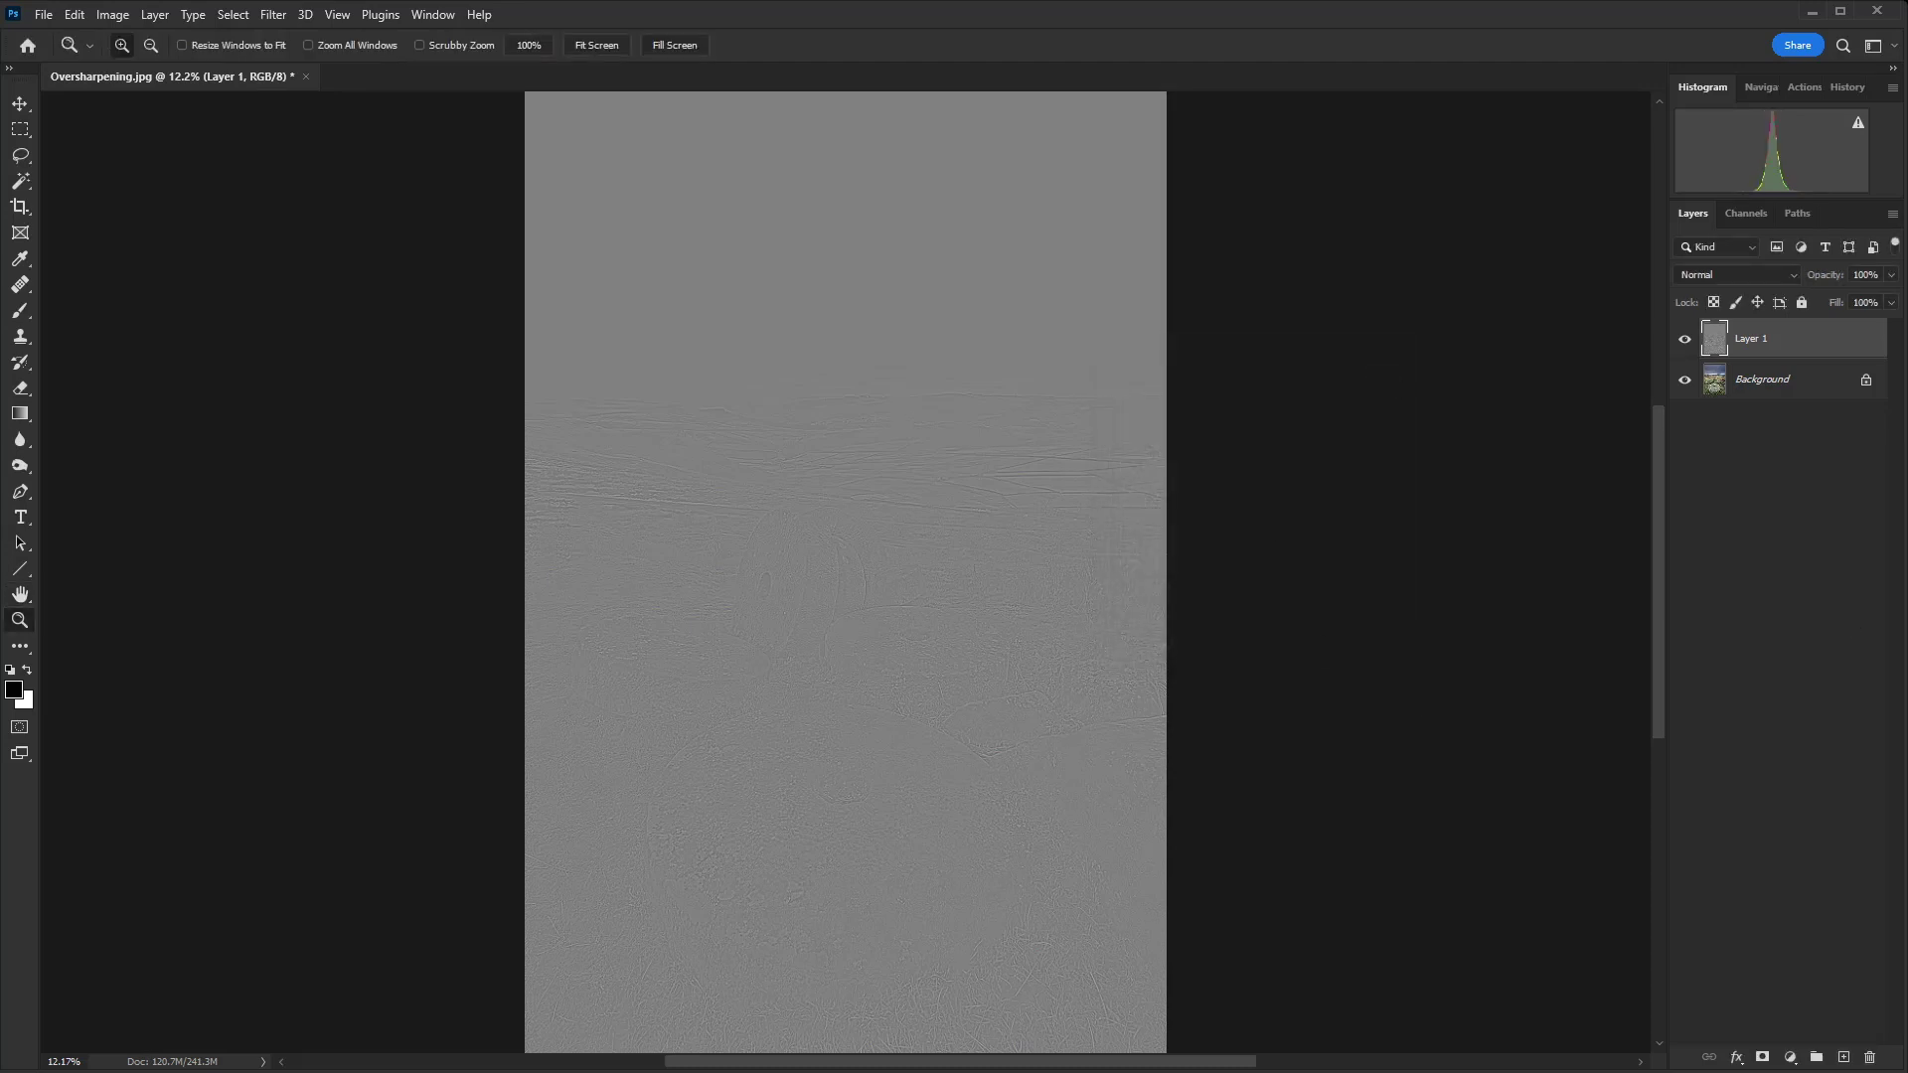
click(1790, 276)
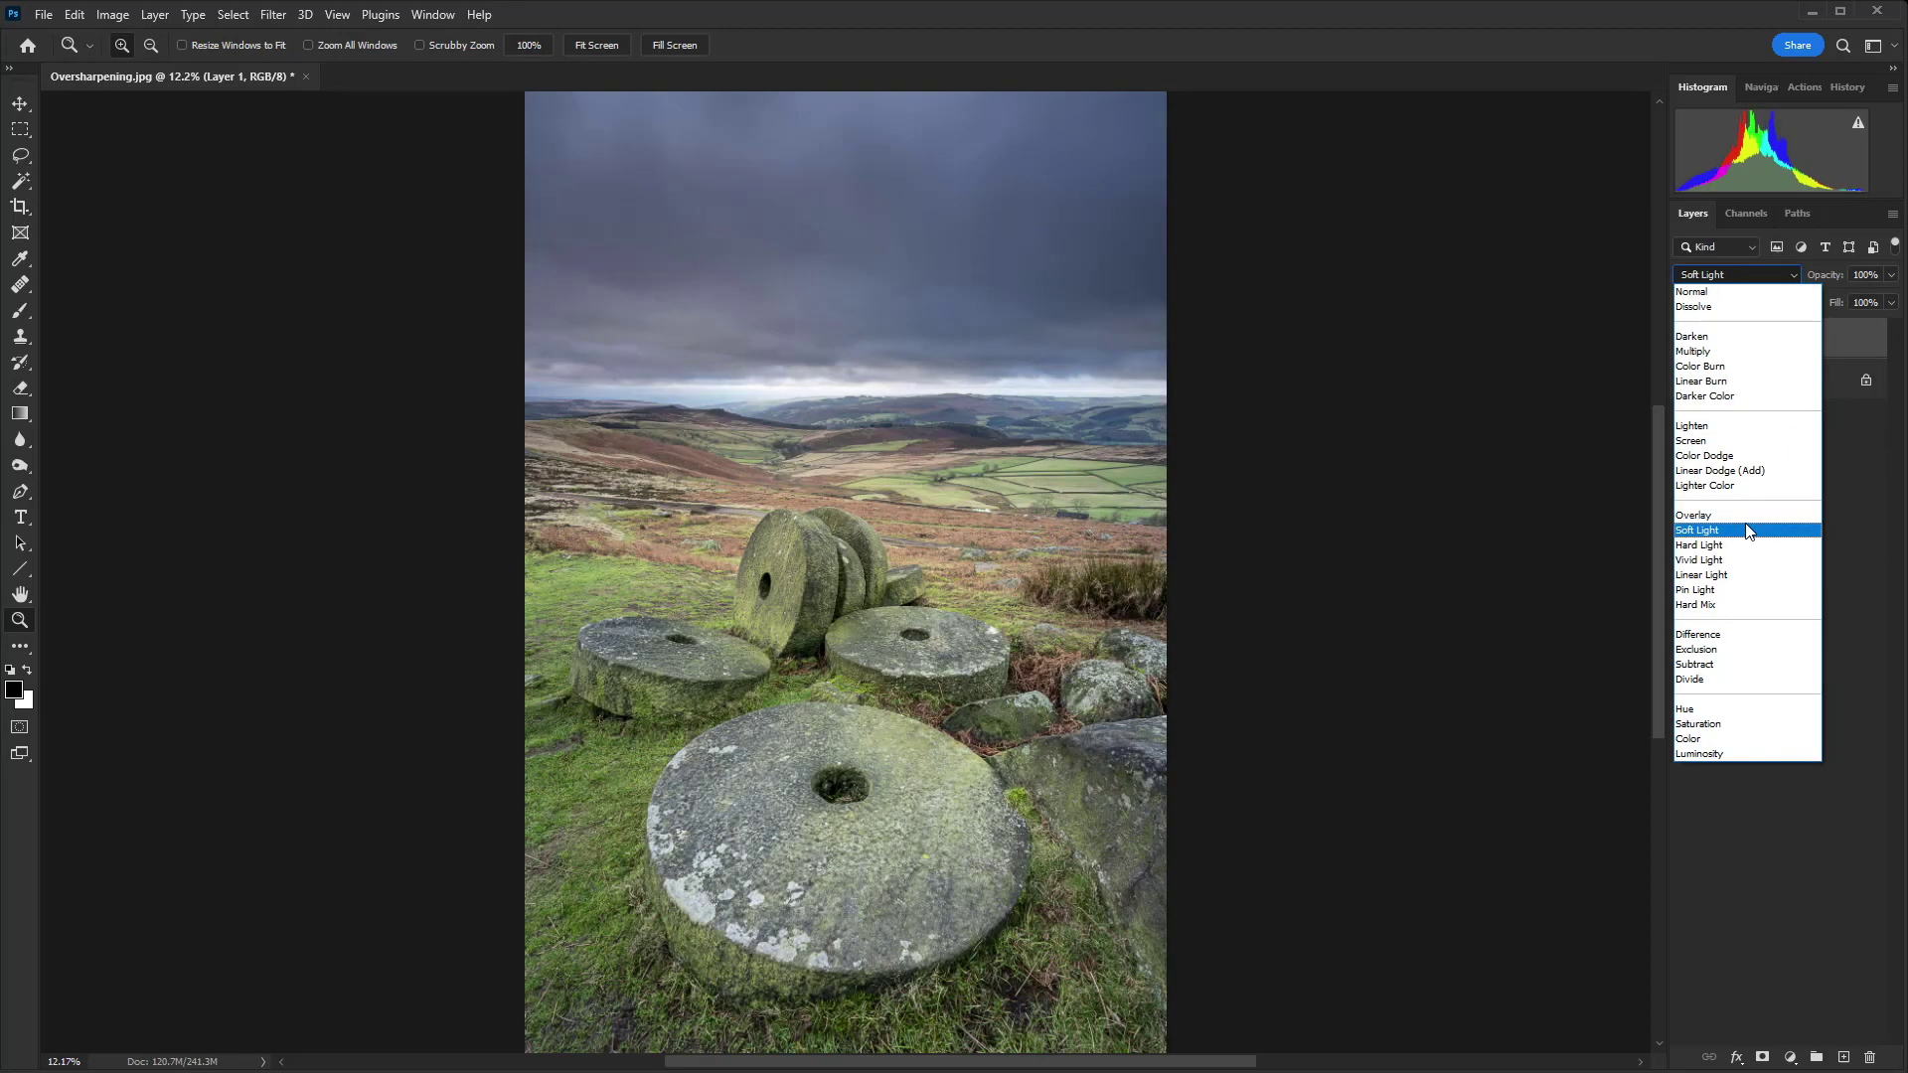
click(1729, 515)
Compare the stacked millstones at 50% zoom with the High Pass layer hidden and shown.
click(892, 641)
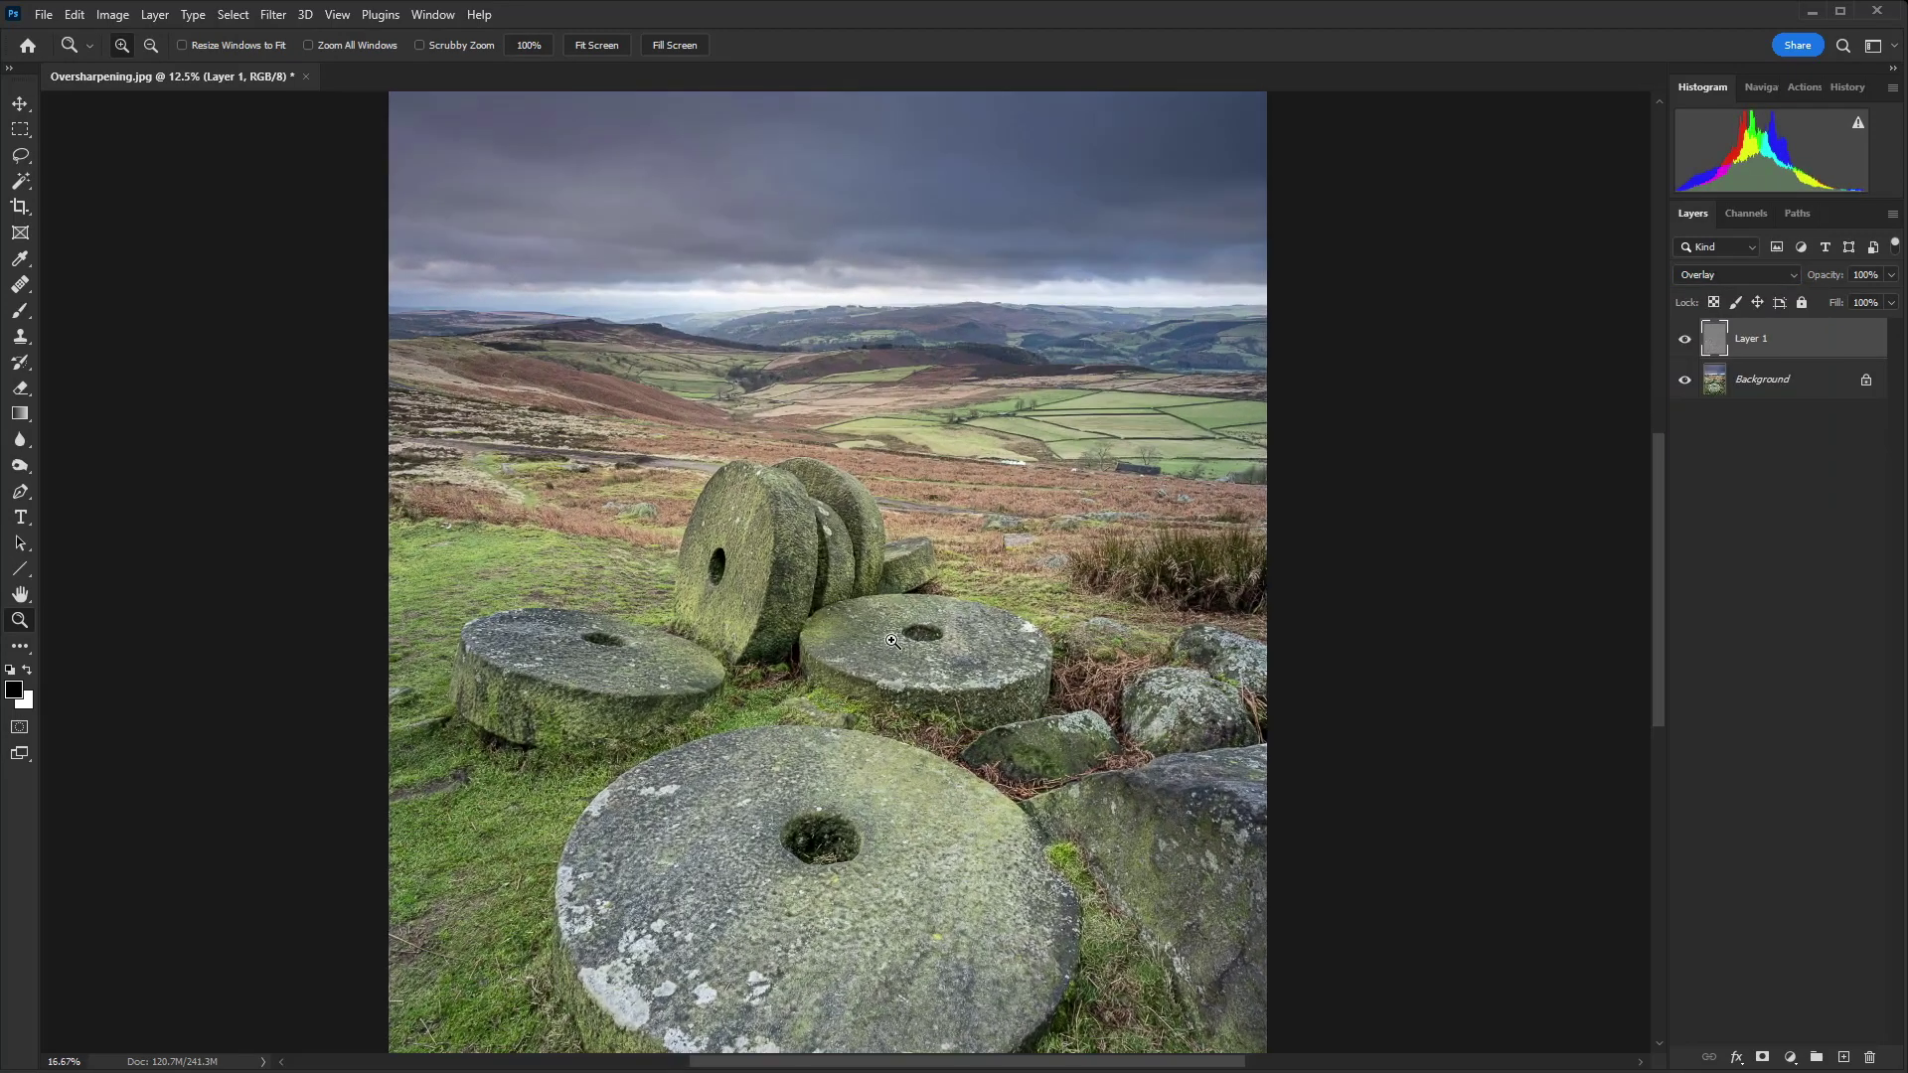
click(892, 641)
drag(738, 535, 942, 585)
click(940, 586)
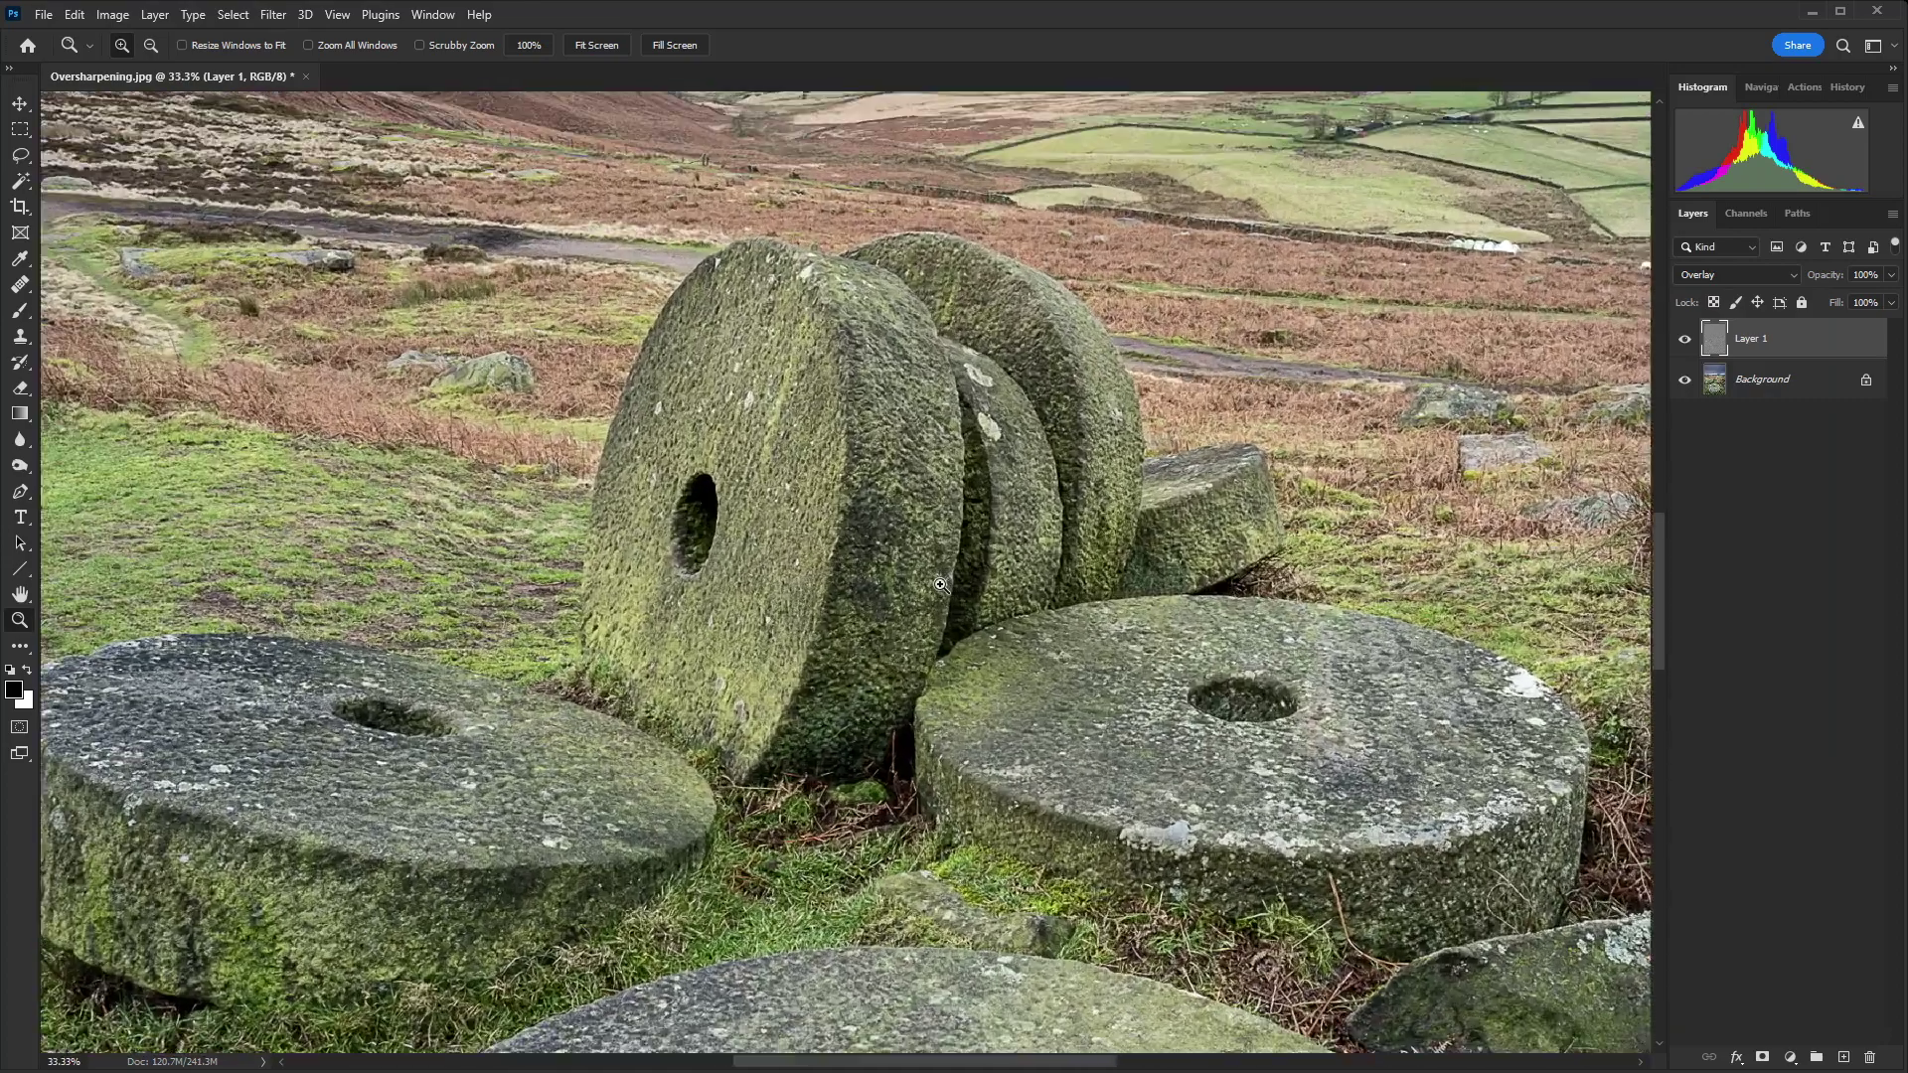
click(940, 587)
click(1684, 343)
click(1684, 343)
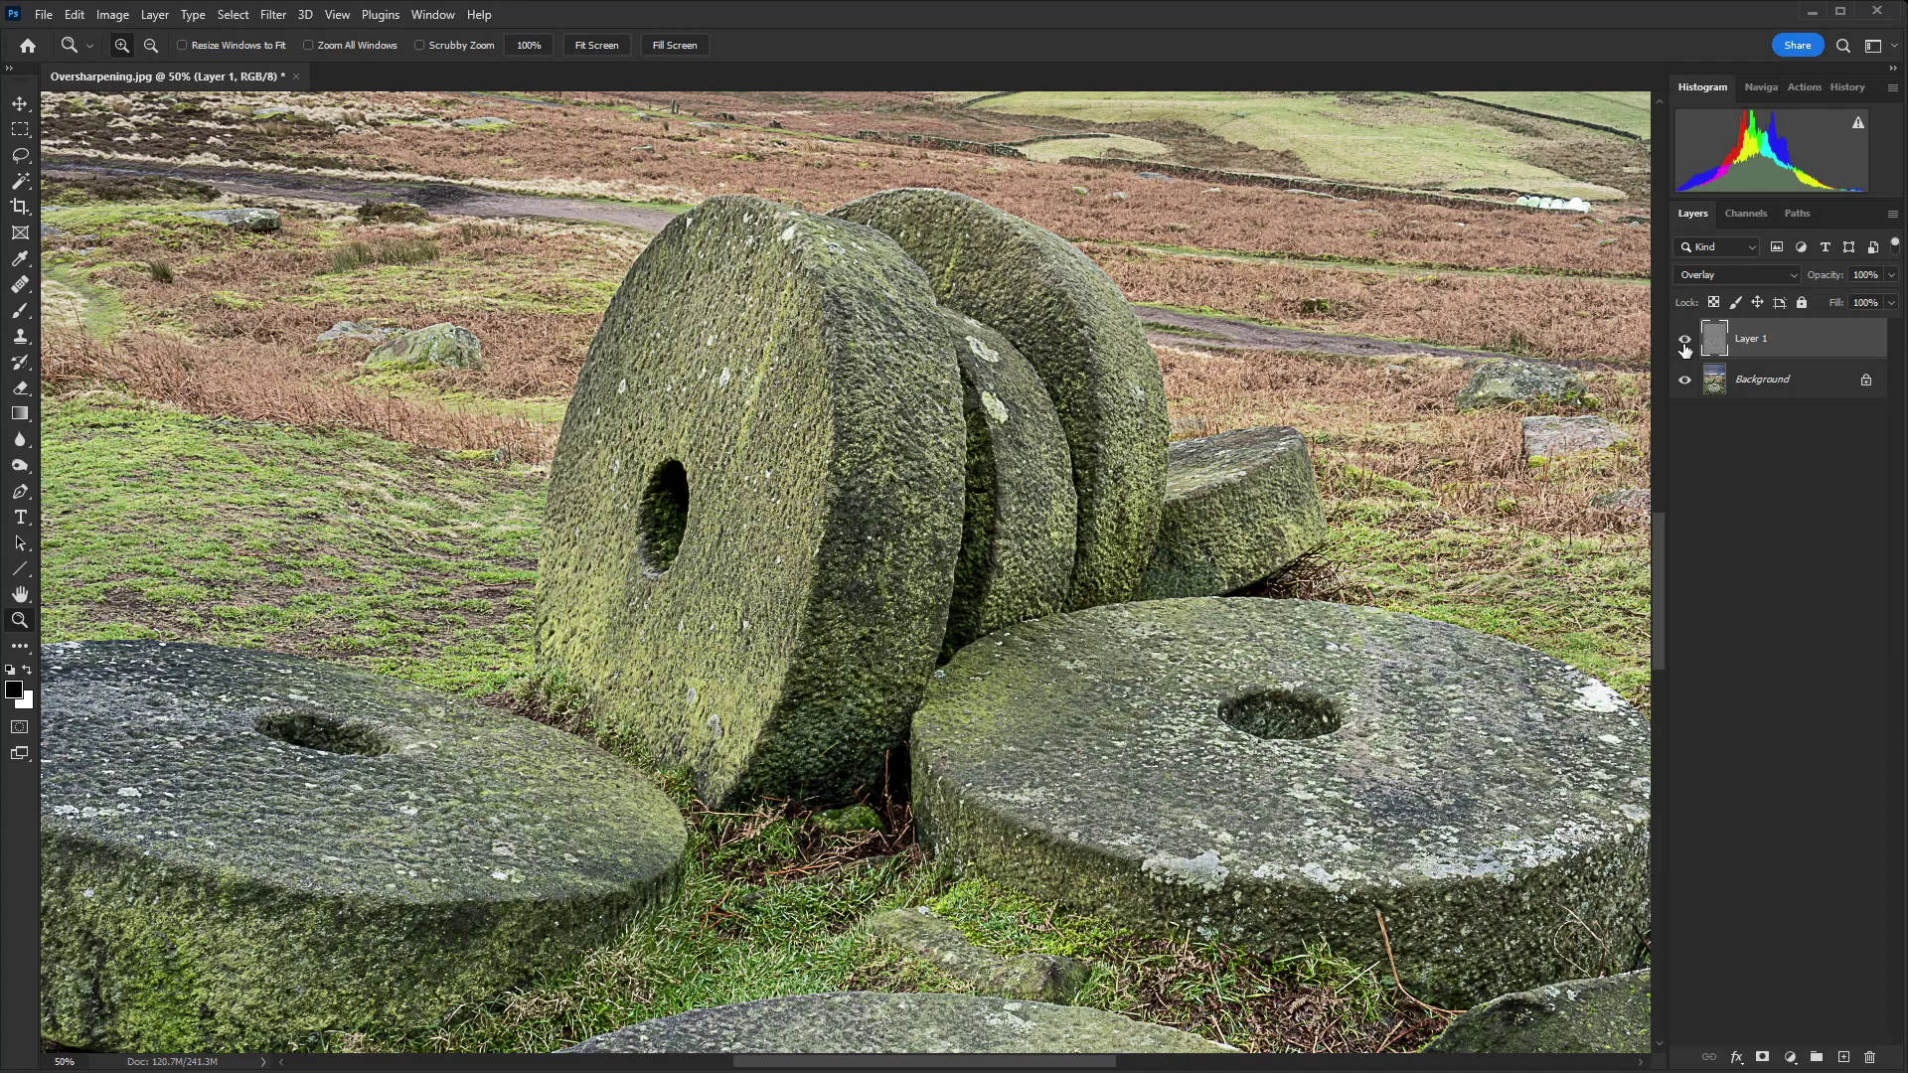
Reduce the High Pass layer's opacity to 55% and compare the image with the layer hidden and shown.
click(1890, 275)
drag(1891, 300, 1850, 310)
click(1684, 340)
click(1685, 342)
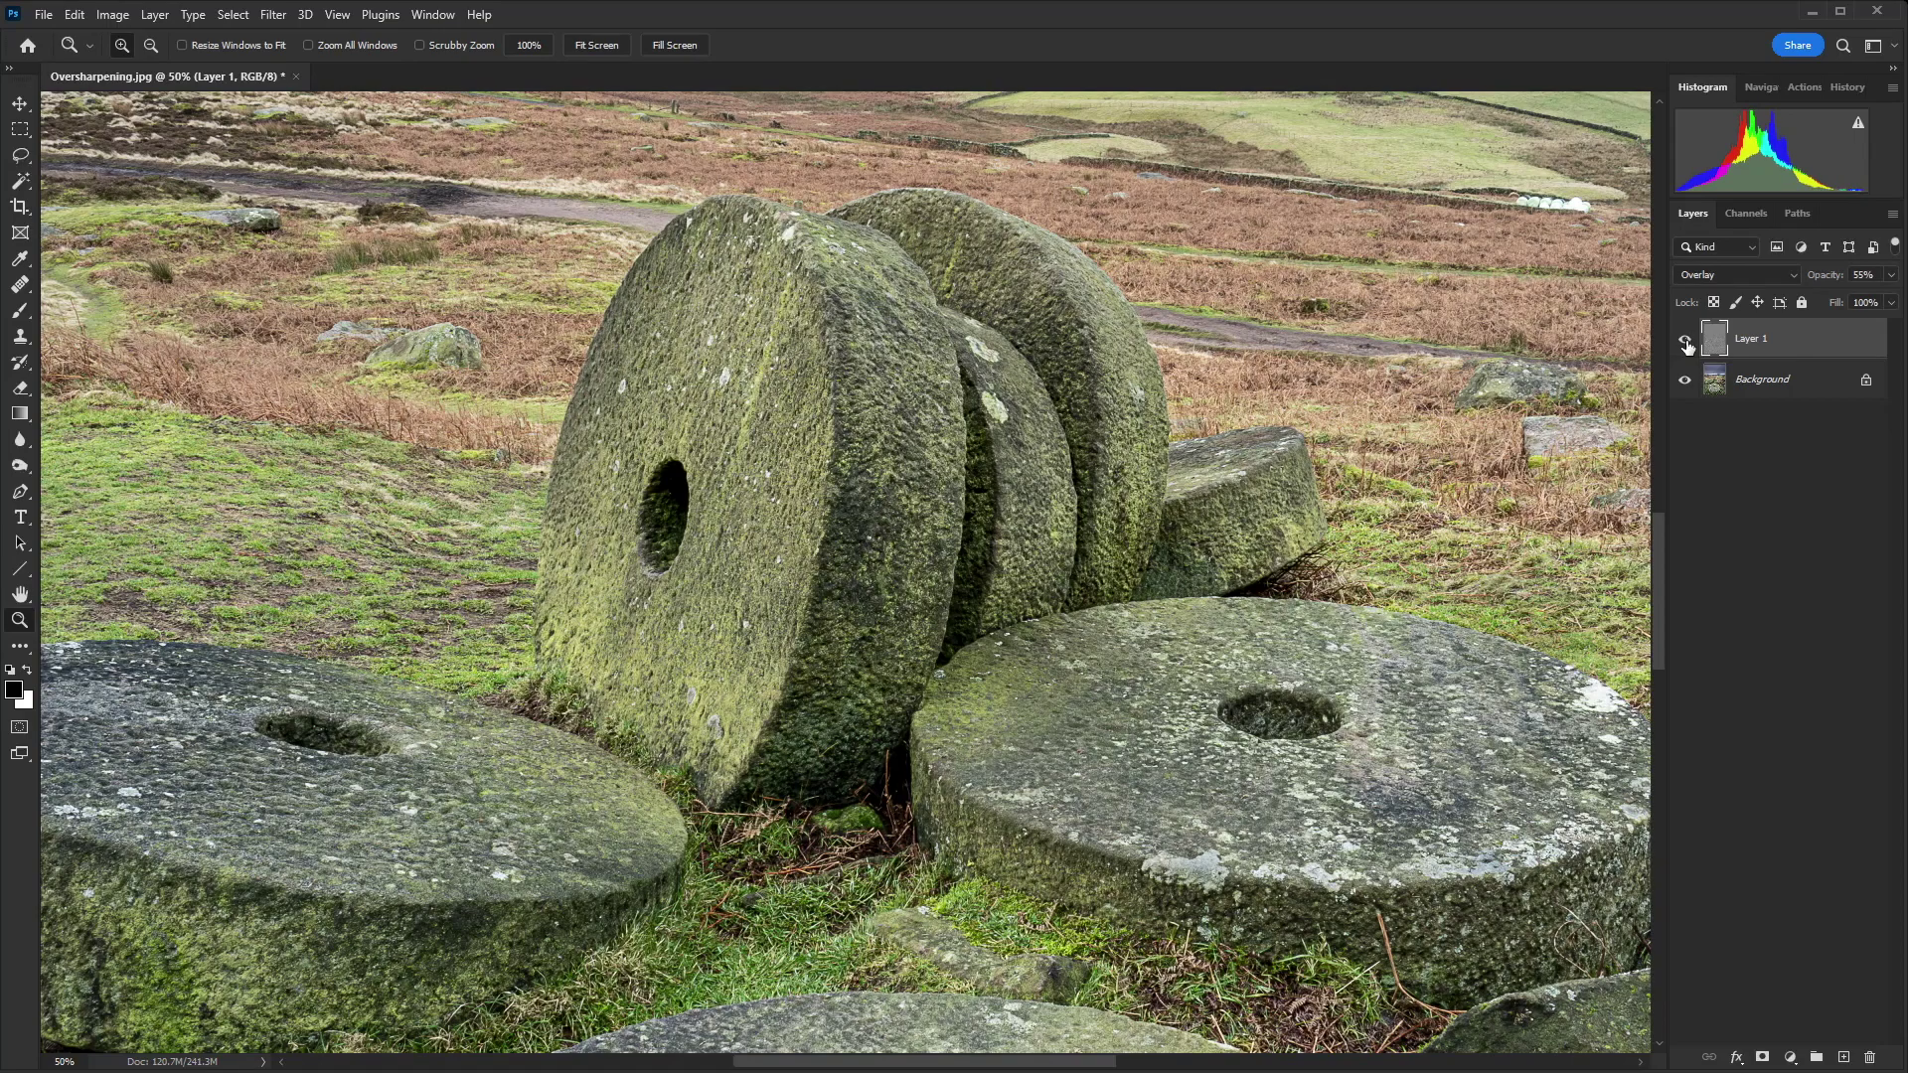